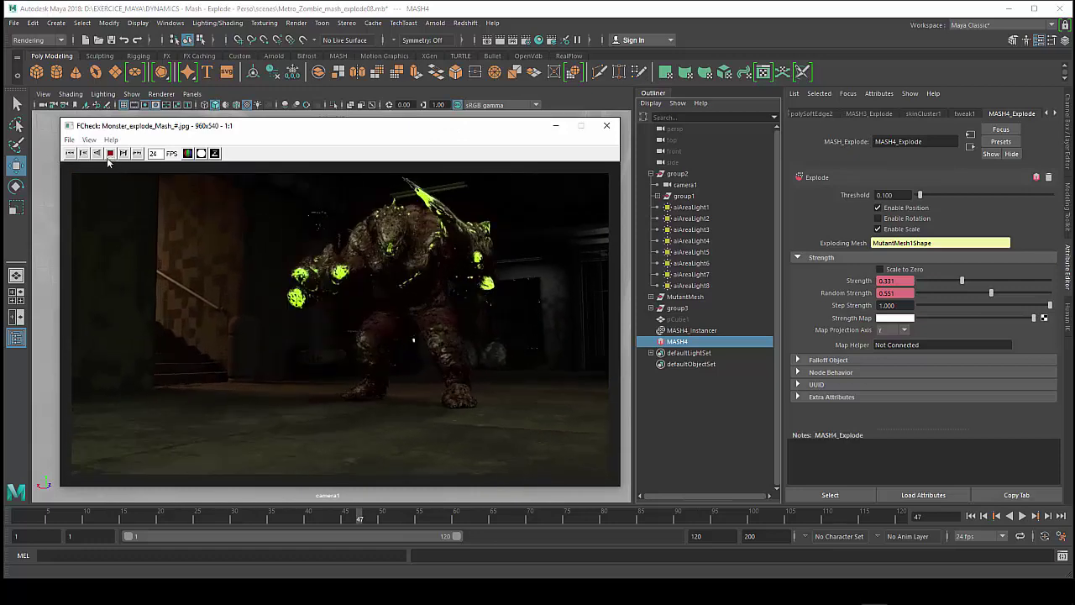
Close the FCheck playblast window to return to the exploded mutant in the corridor scene.
click(555, 126)
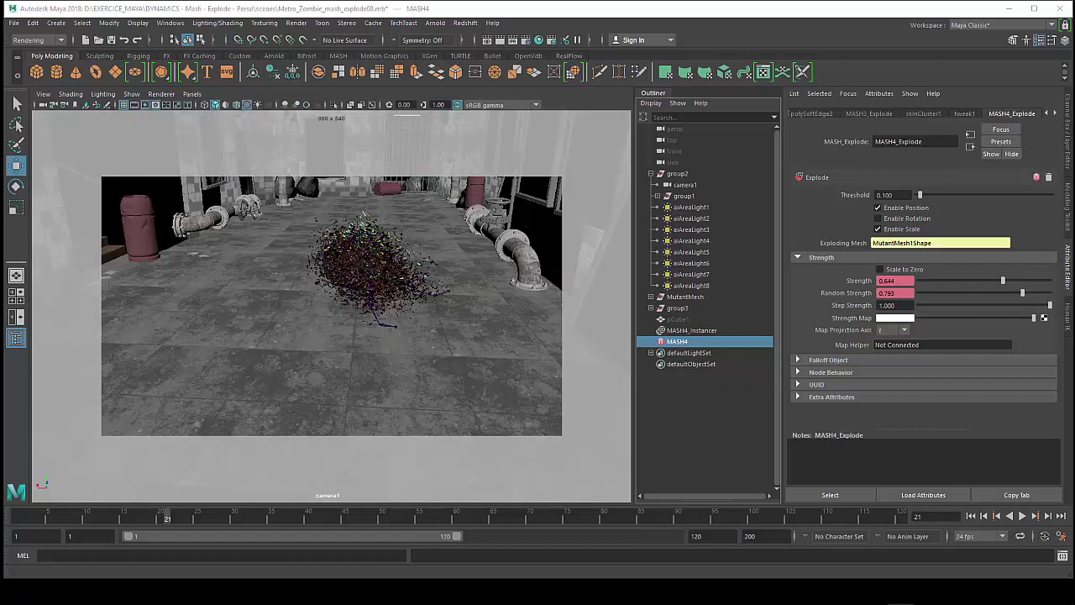
Scrub the timeline through frames 38, 46 and 77 to review the explosion.
click(294, 519)
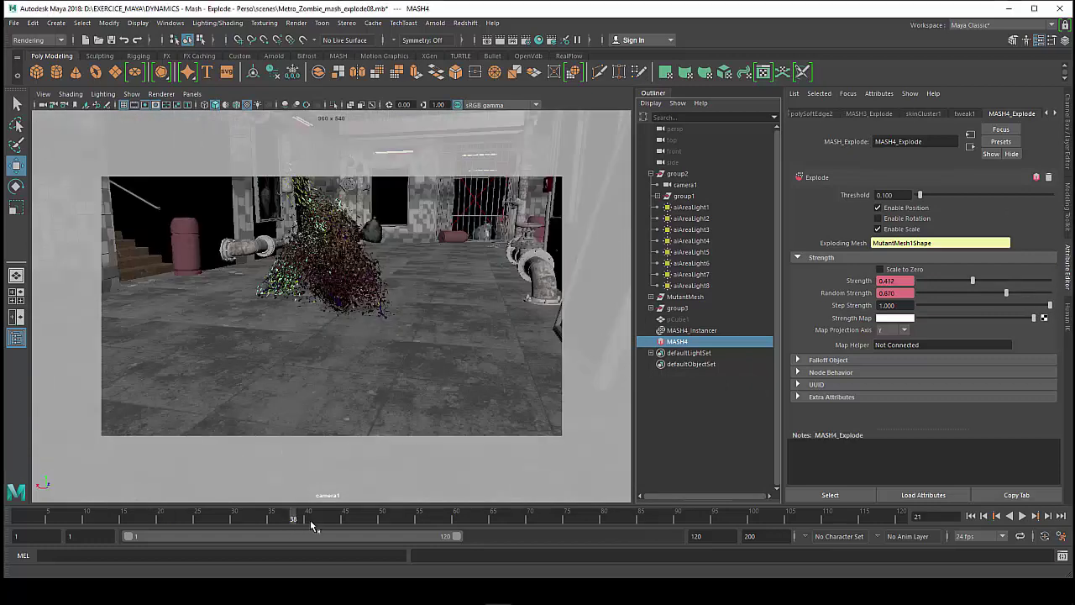
drag(378, 522, 578, 521)
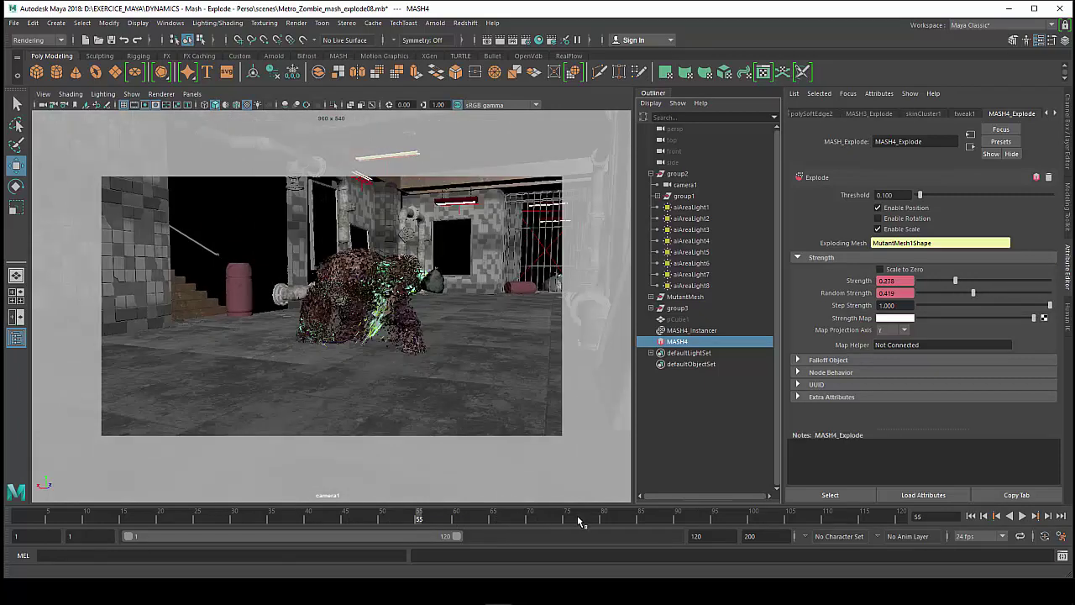
drag(585, 521, 664, 519)
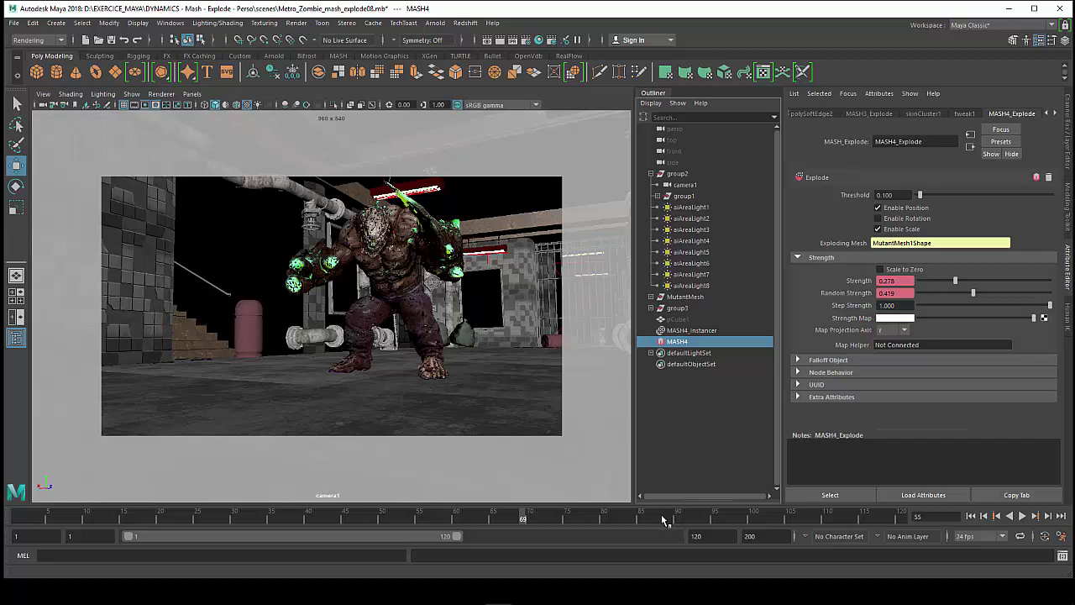
click(659, 526)
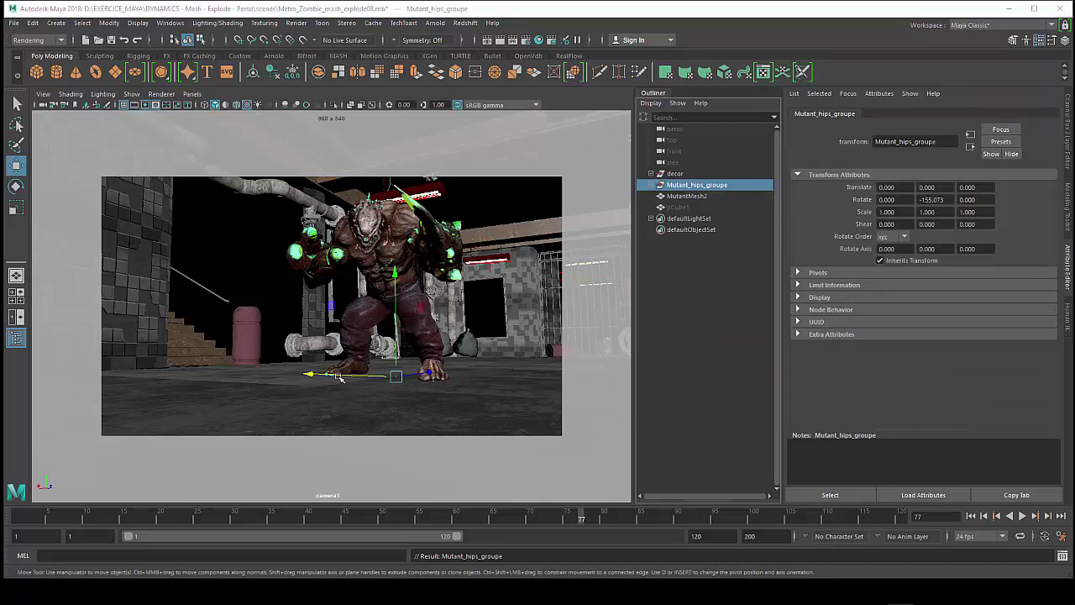
Rewind to frame 0, then play and stop the animation.
drag(70, 521, 2, 523)
key(alt+v)
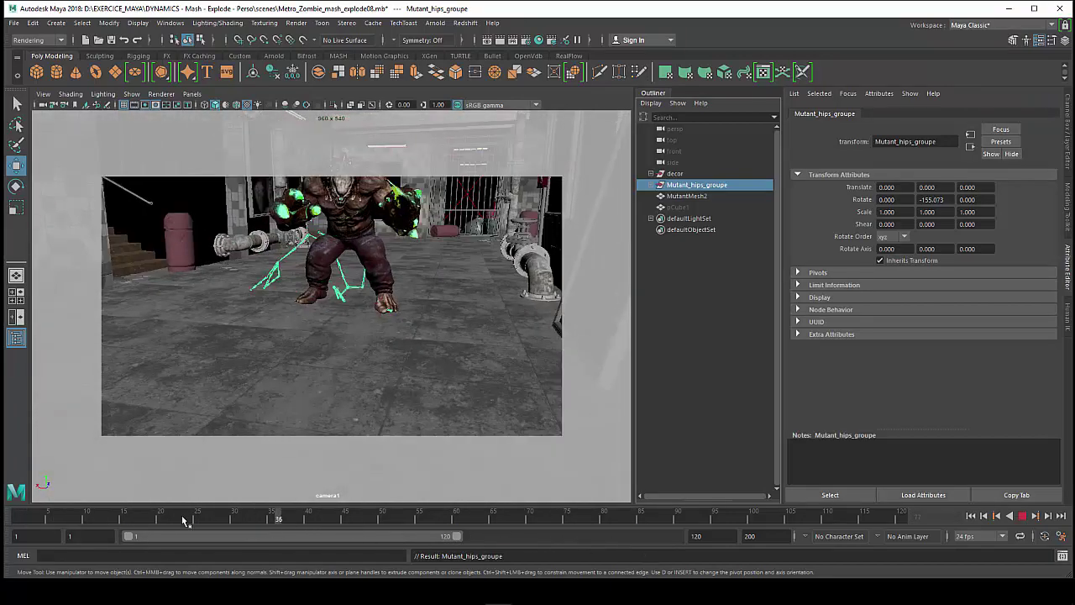
key(alt+v)
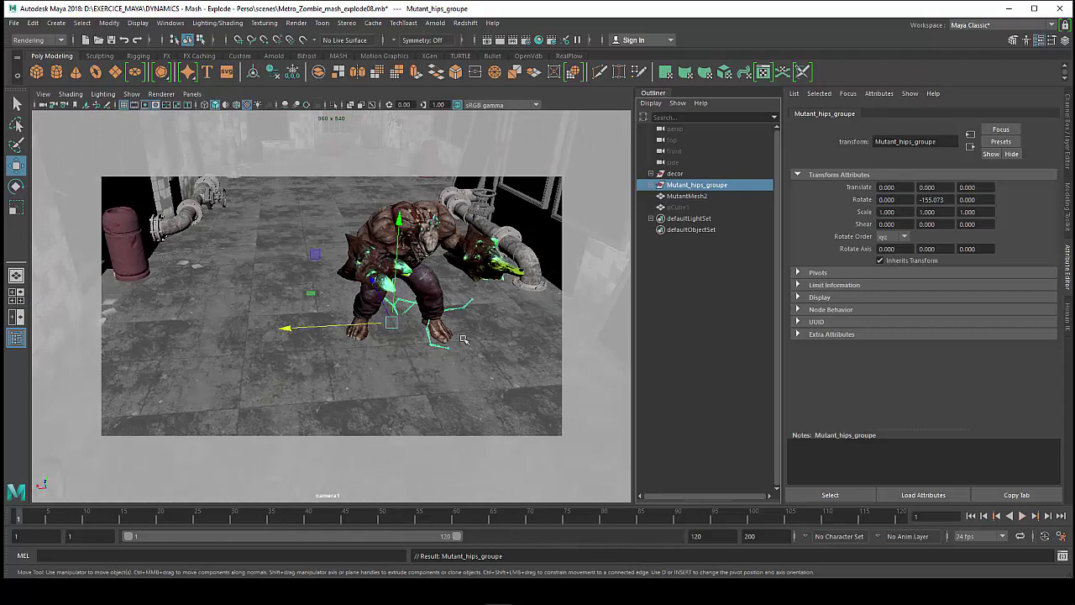
Select the mutant mesh and hip group, delete them, then undo the deletion.
click(697, 196)
ctrl+click(697, 184)
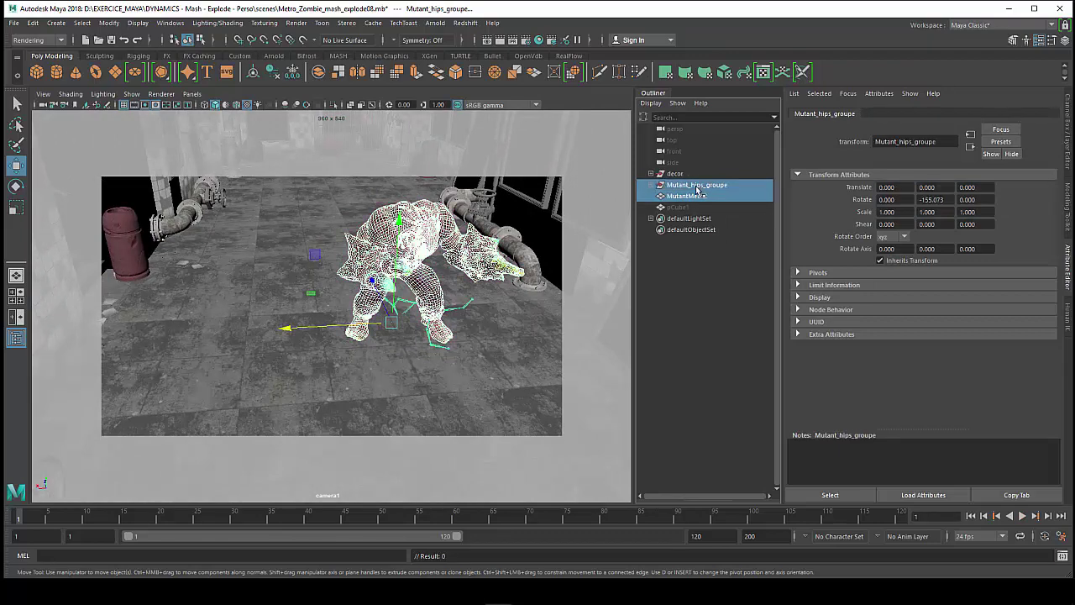
key(Delete)
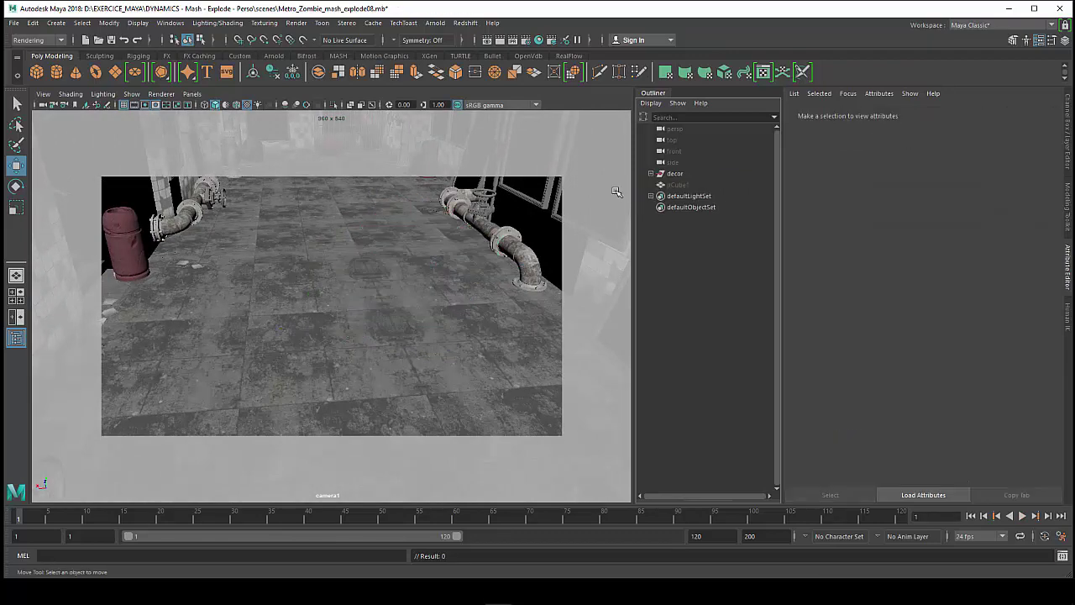
key(ctrl+z)
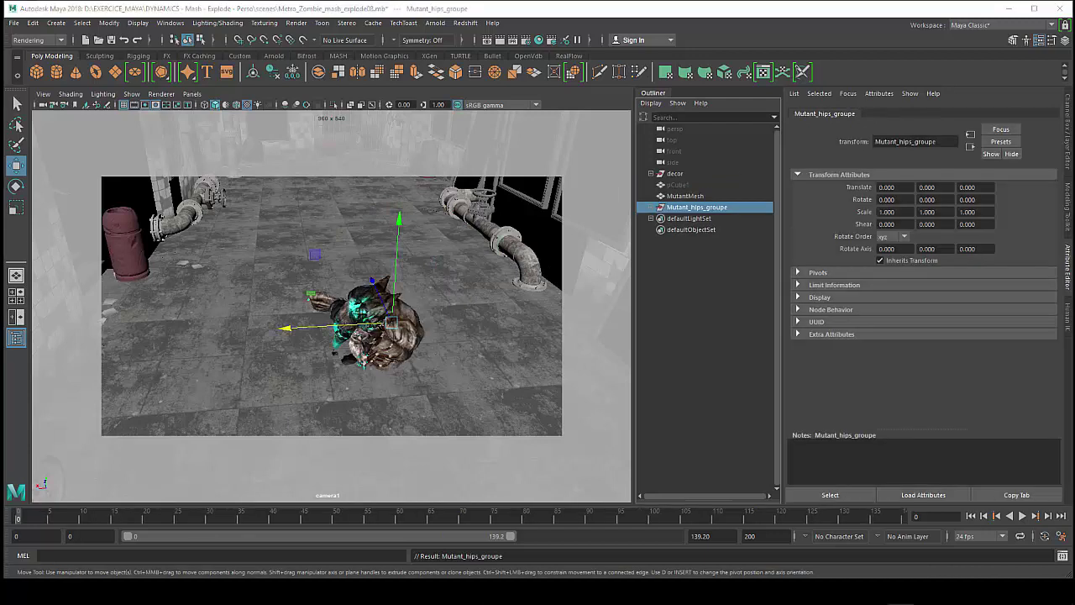
click(651, 208)
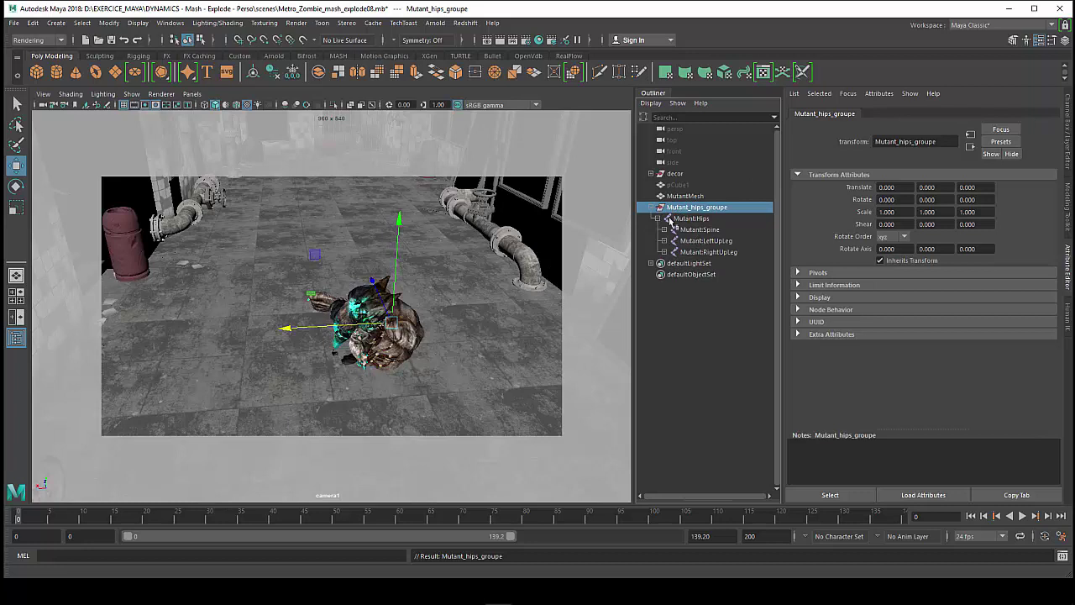
click(653, 209)
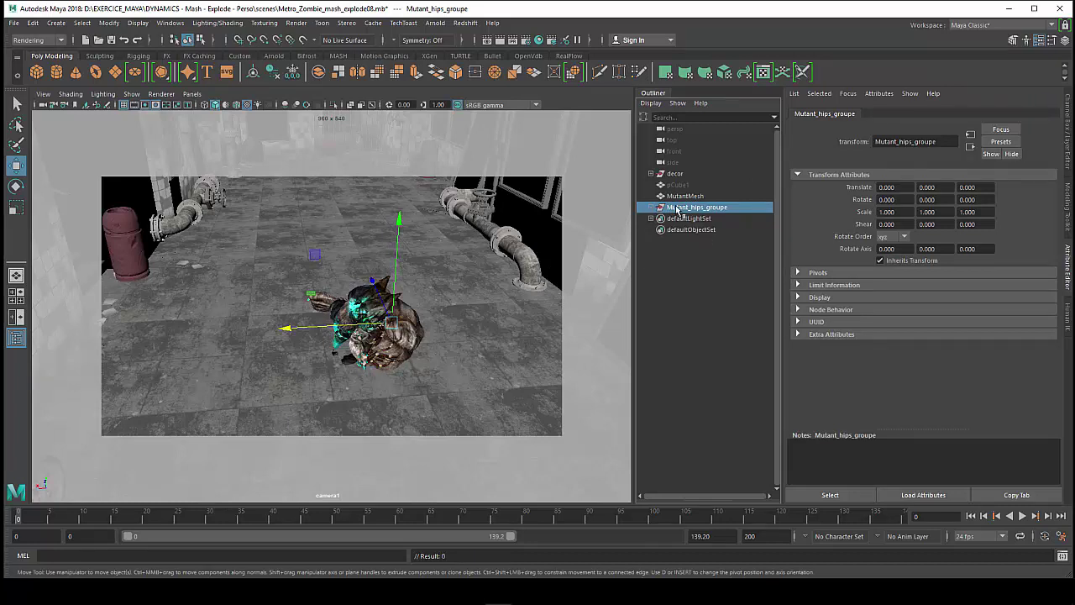
Rotate Mutant_hips_groupe to 209.257° around Y and scrub the timeline to check the pose.
key(e)
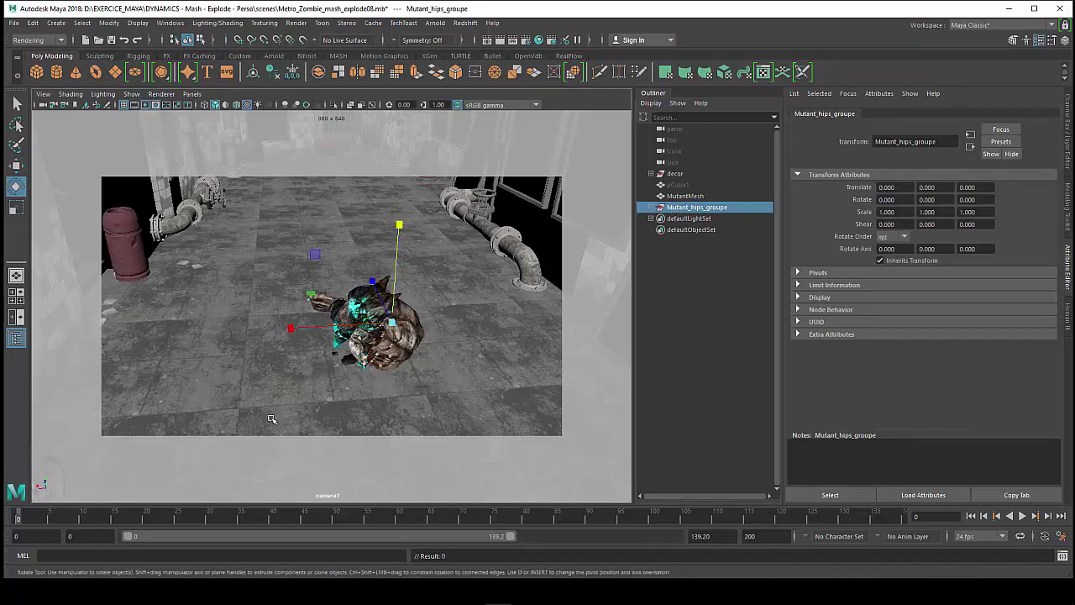
drag(311, 373, 494, 356)
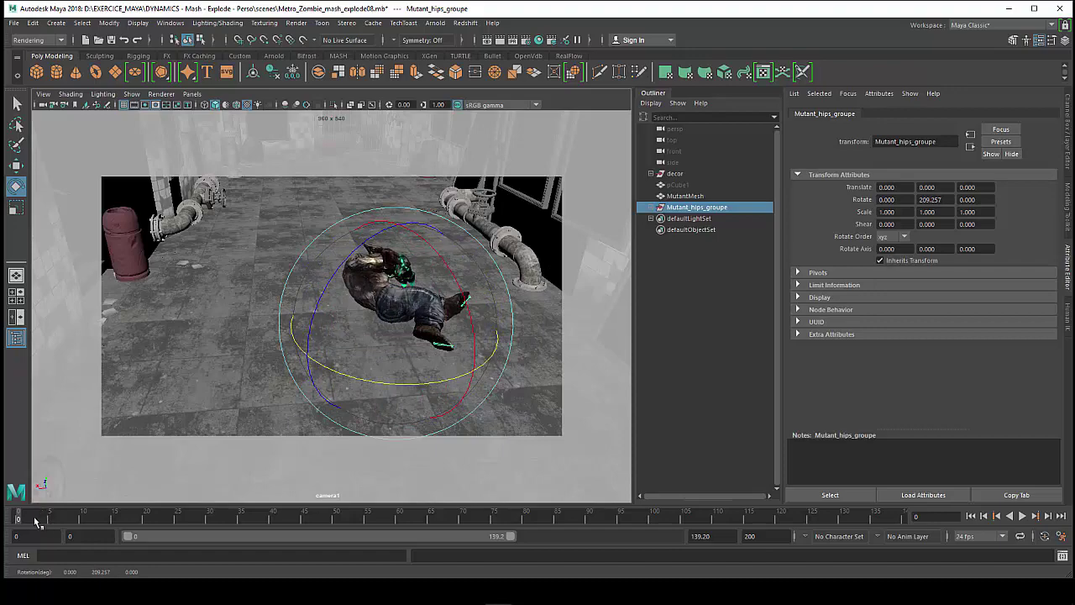
drag(37, 521, 238, 531)
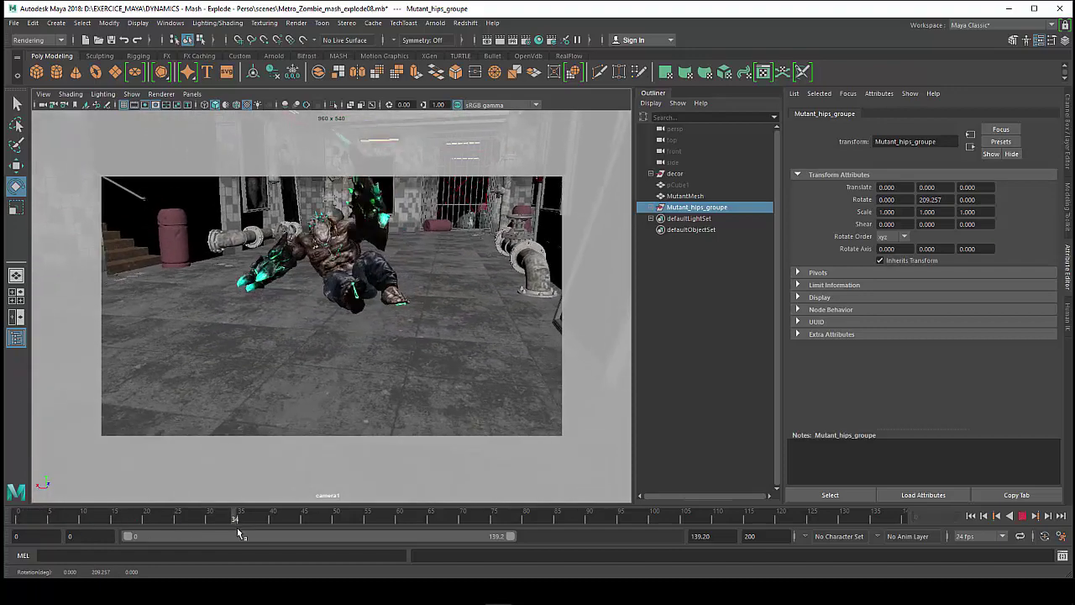
mouse_move(237, 527)
mouse_down()
mouse_move(358, 551)
mouse_move(17, 546)
mouse_up()
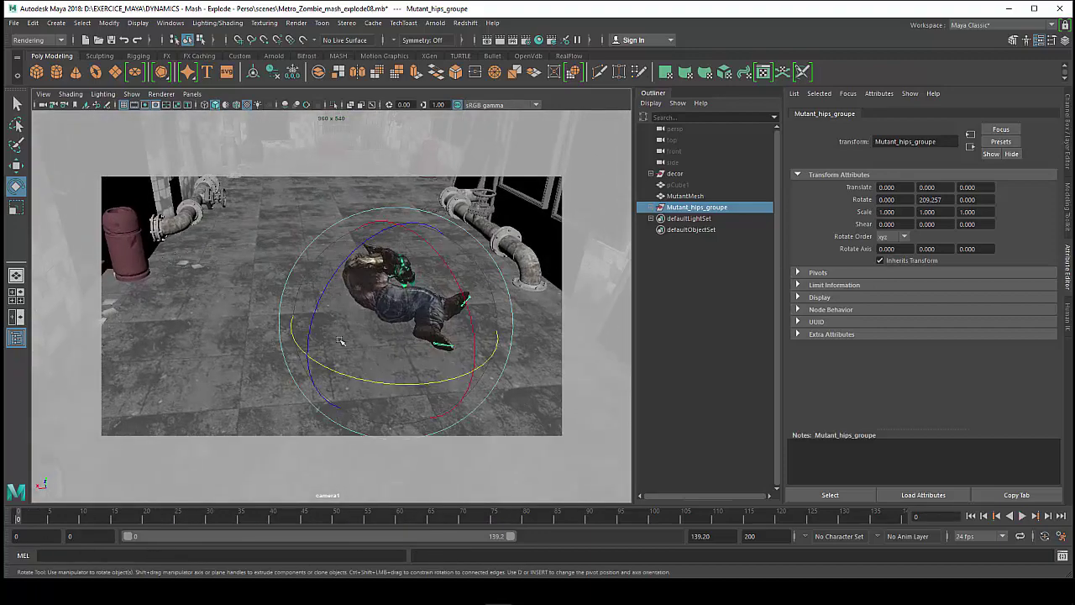
click(17, 103)
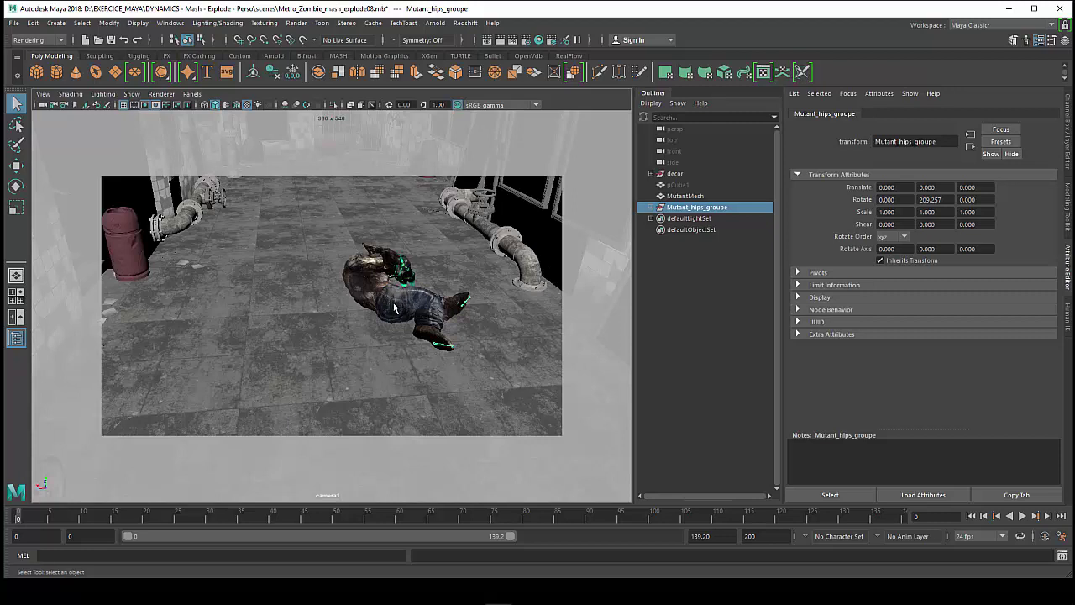
Add a default polygon cube (pCube2) and switch the menu set to Animation.
click(56, 23)
mouse_move(85, 63)
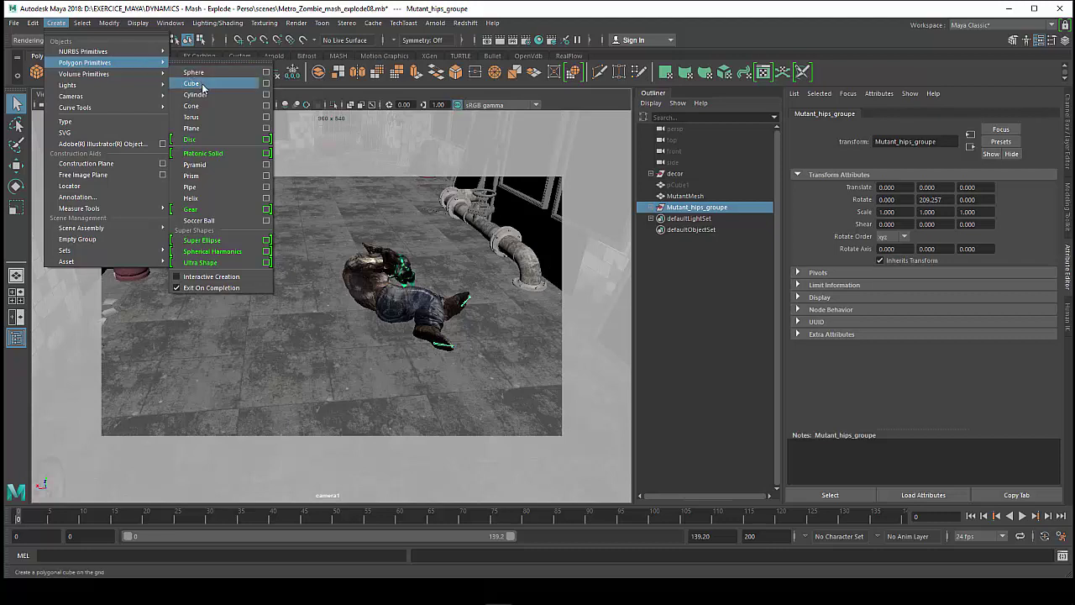
click(191, 83)
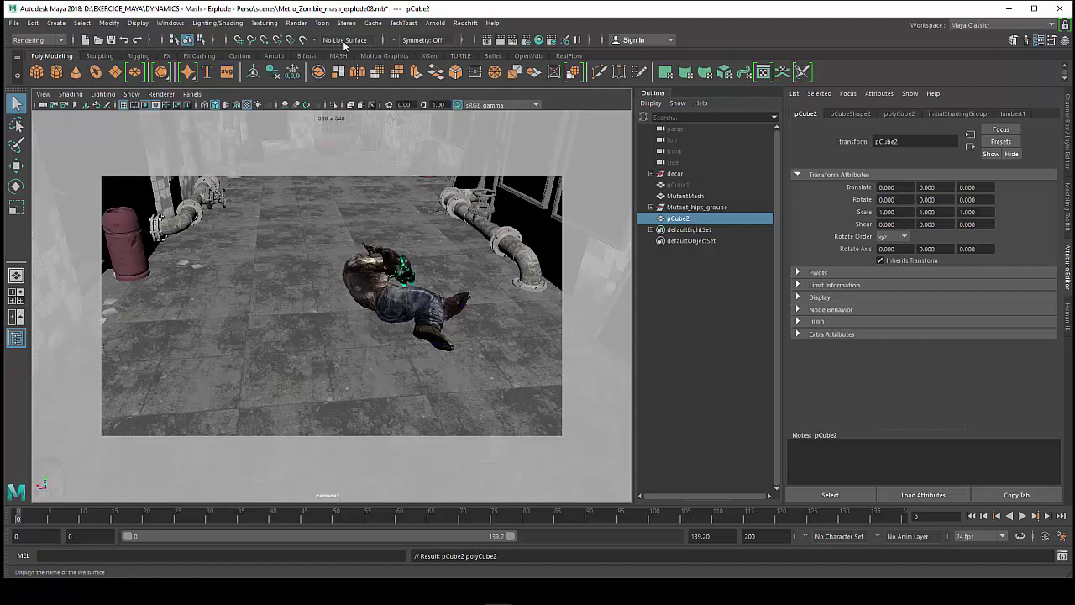
click(31, 40)
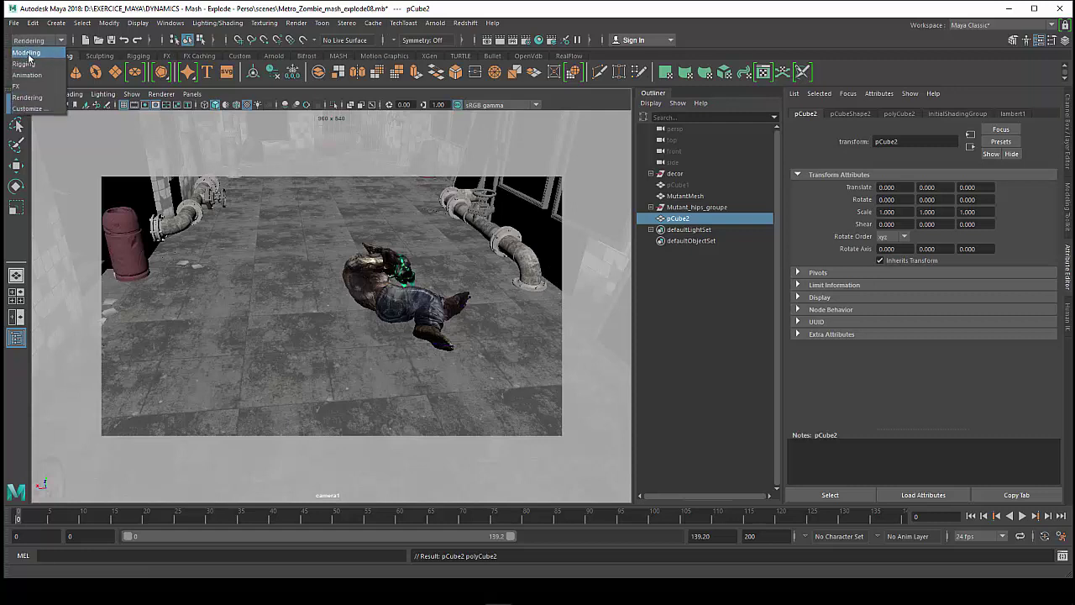
click(26, 75)
click(359, 25)
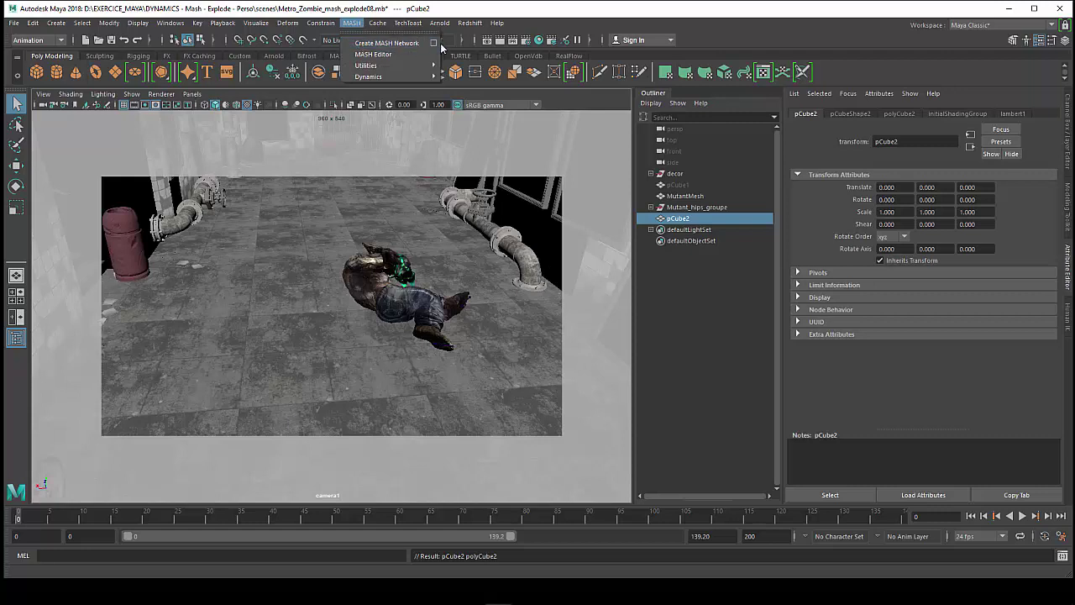
Create the MASH4 network from the Create MASH Network option box with Apply and Close.
click(434, 42)
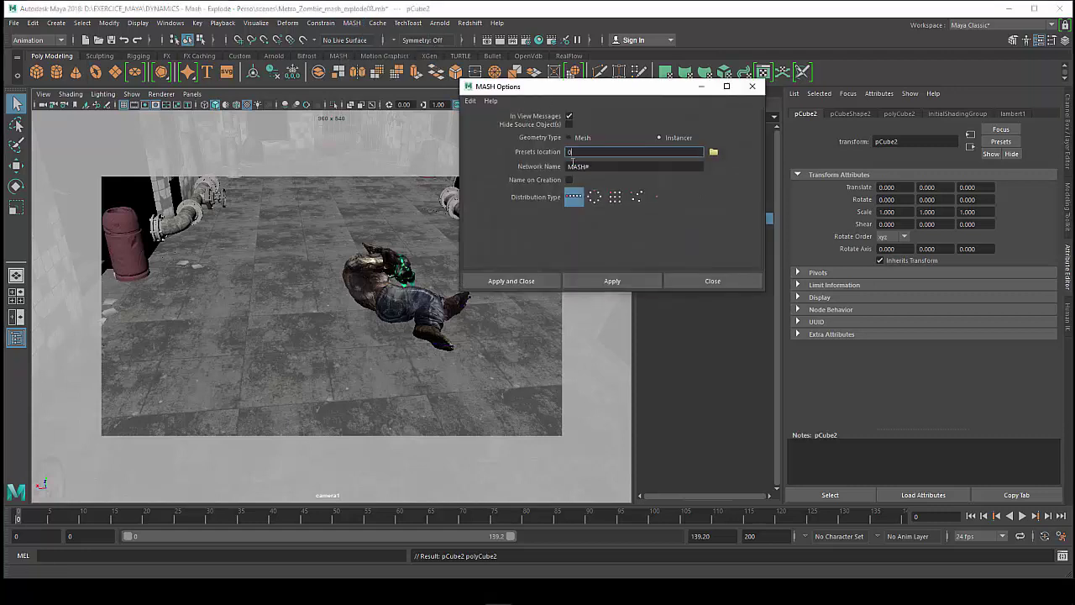
click(531, 282)
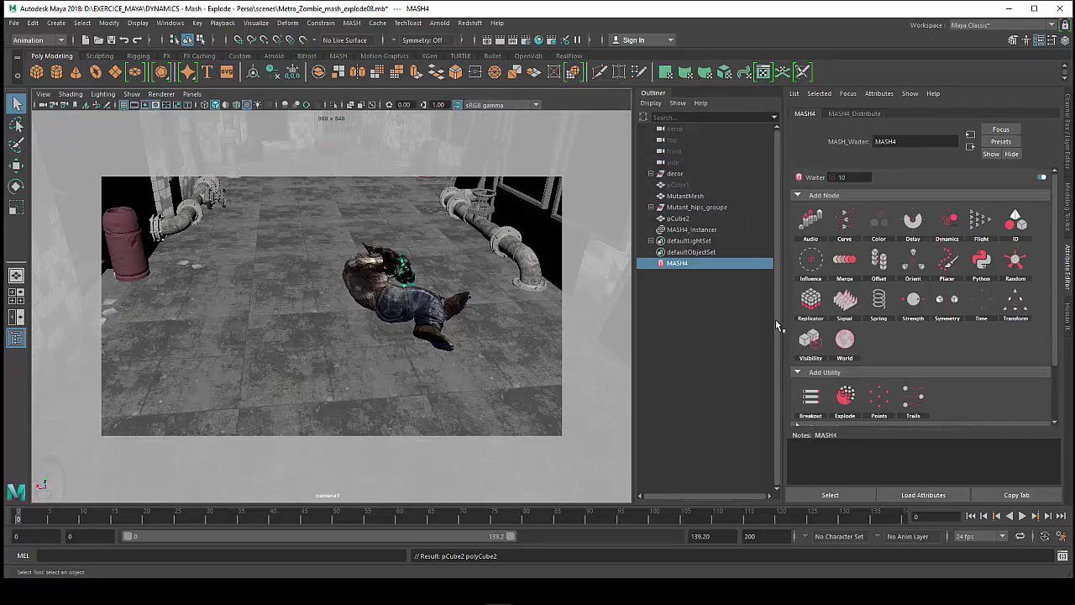
Set MASH4_Distribute to Mesh distribution and connect MutantMesh as its Input Mesh.
click(852, 115)
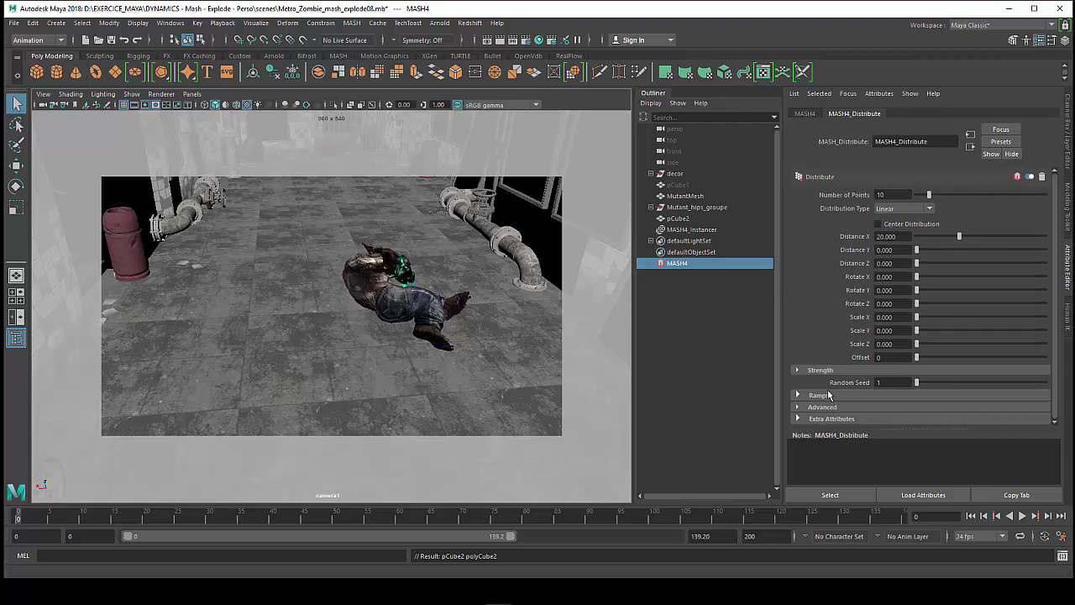
click(909, 208)
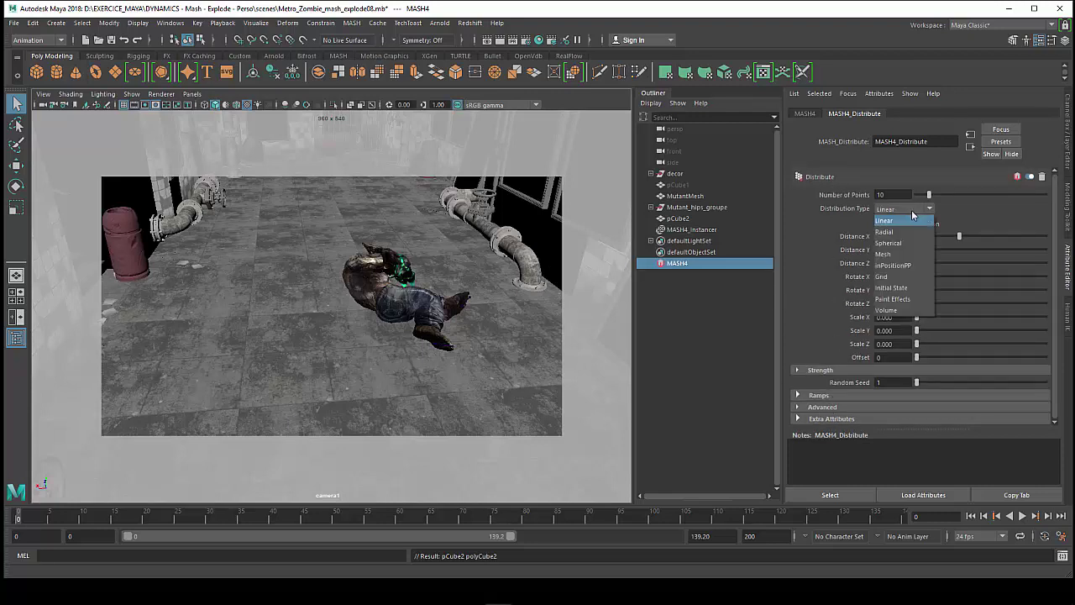
click(908, 263)
scroll(889, 341, down, 1)
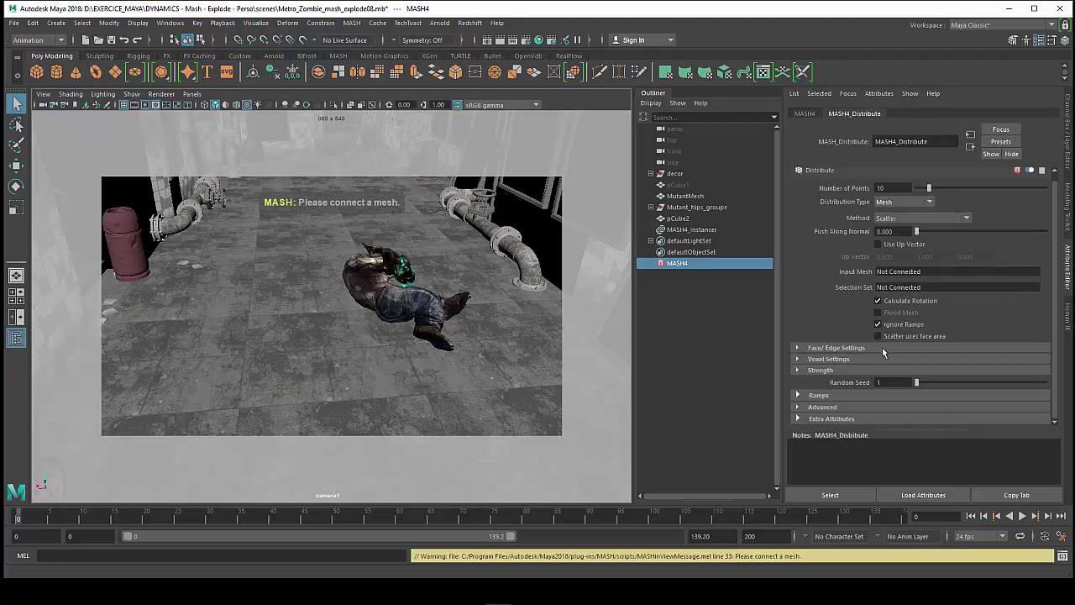
scroll(1054, 252, up, 1)
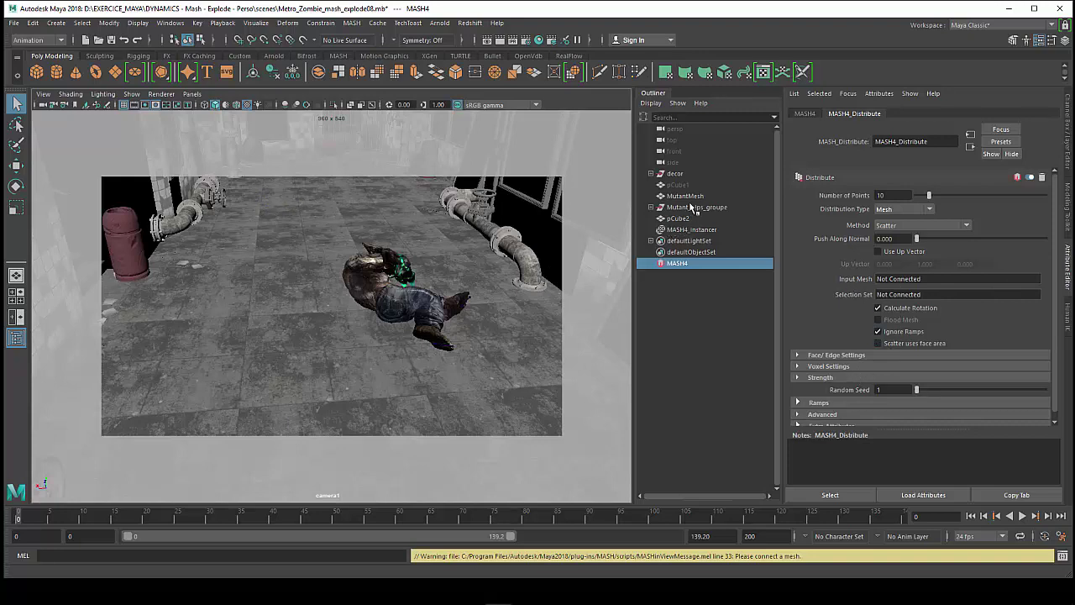
mouse_move(688, 197)
middle_down()
mouse_move(862, 291)
mouse_move(889, 278)
middle_up()
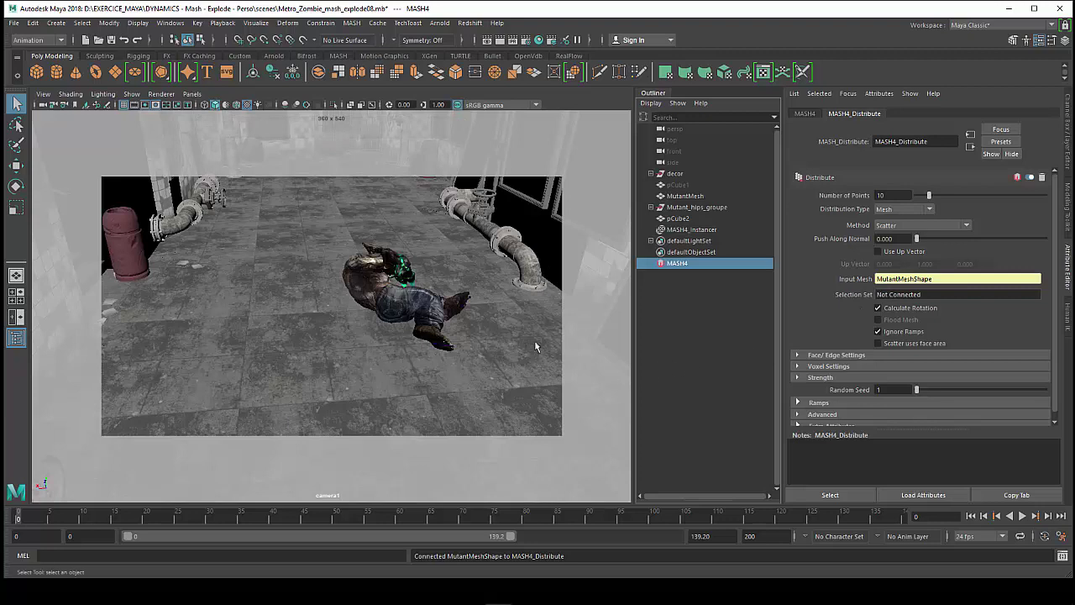
click(400, 300)
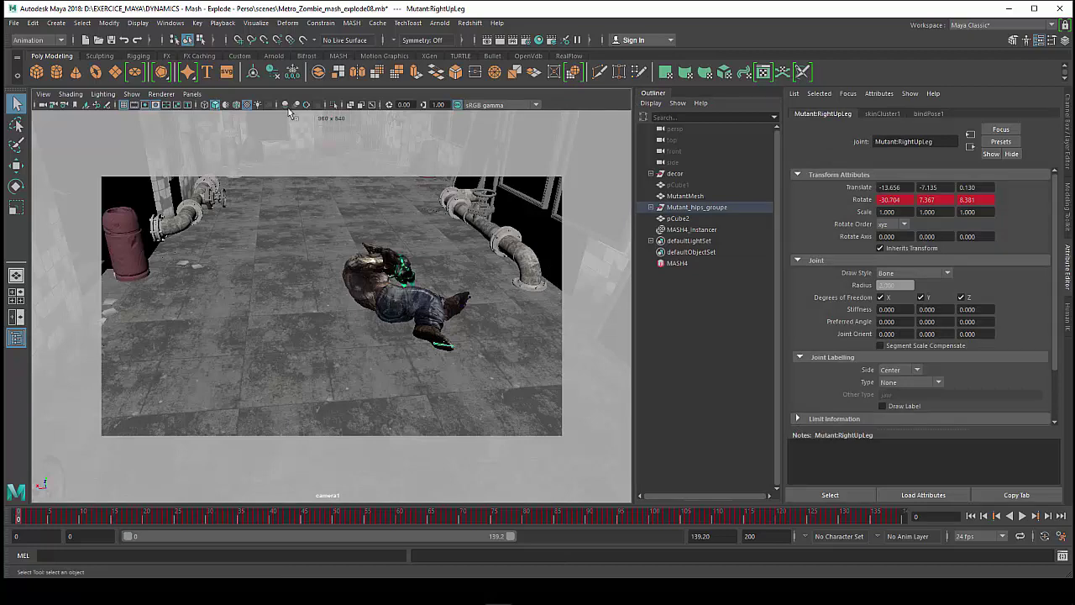
Switch the viewport from camera1 to persp and move in close over the mutant.
click(192, 93)
mouse_move(211, 105)
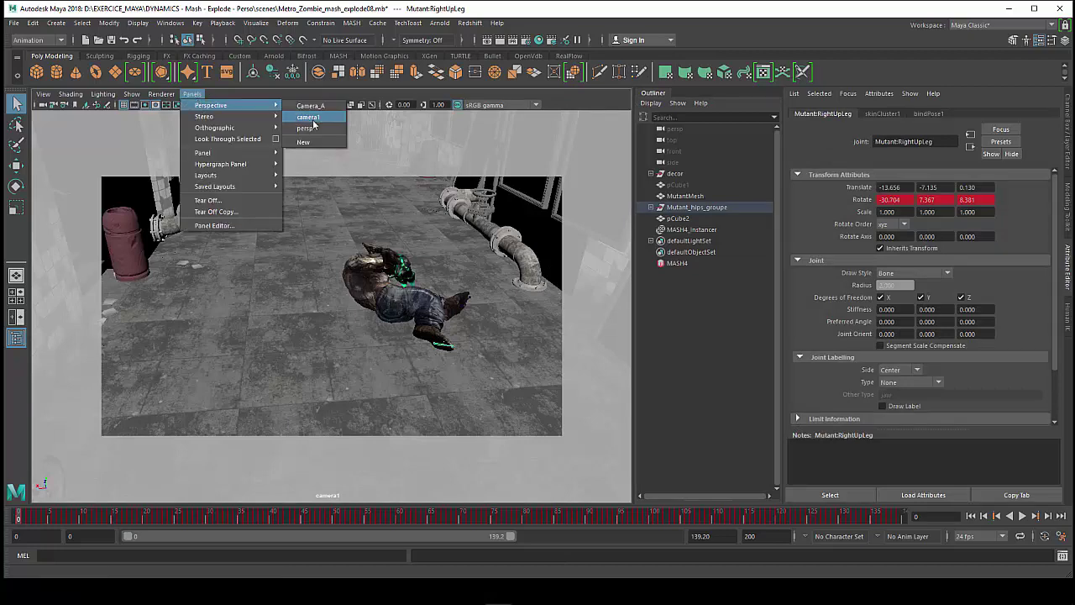
click(309, 127)
mouse_move(393, 232)
alt+mouse_down()
mouse_move(591, 267)
mouse_move(516, 344)
alt+mouse_up()
alt+right_drag(516, 343, 481, 317)
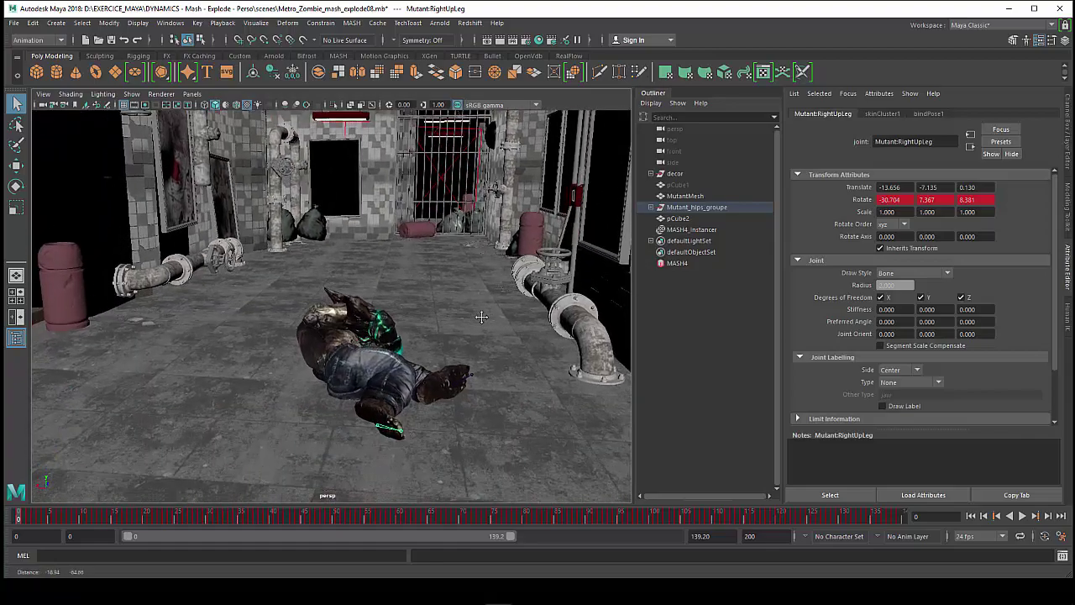
alt+drag(481, 317, 458, 354)
alt+right_drag(459, 354, 516, 331)
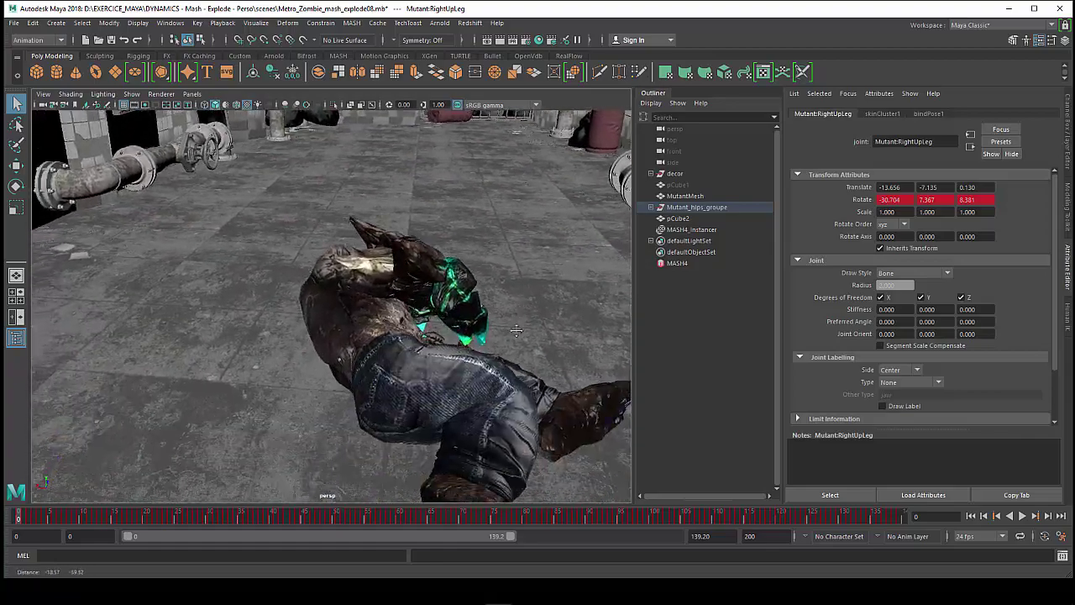
alt+drag(516, 331, 435, 316)
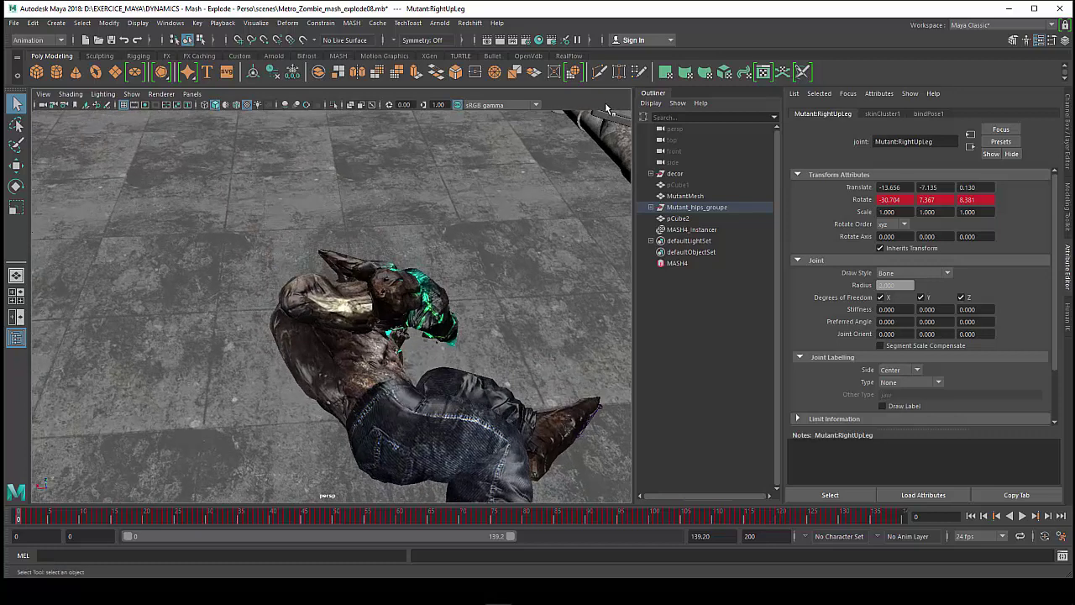
Toggle between wireframe and shaded display, ending in wireframe.
key(4)
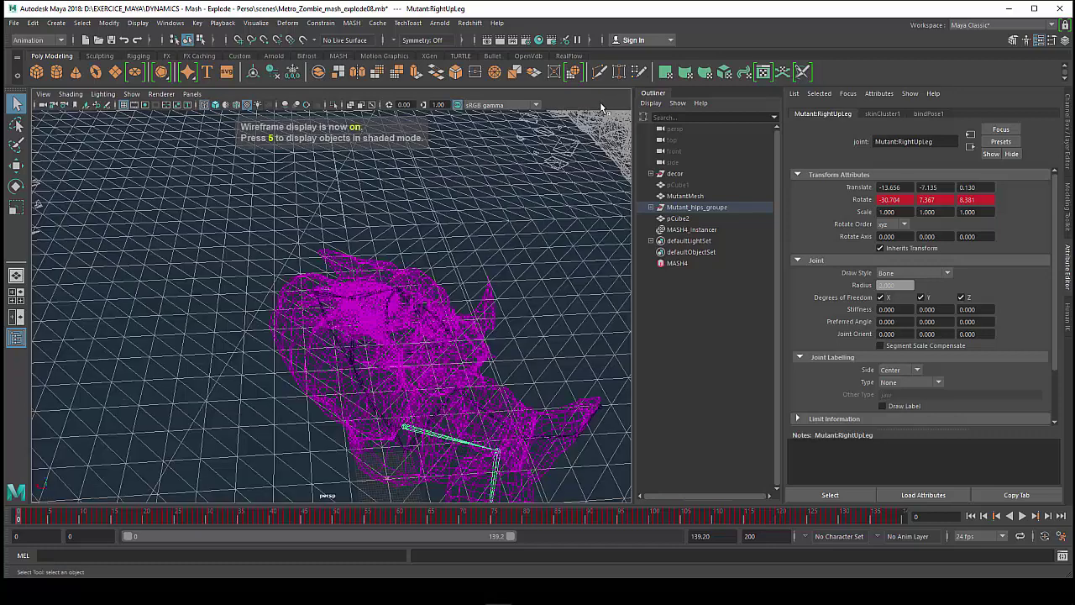
key(5)
key(4)
key(5)
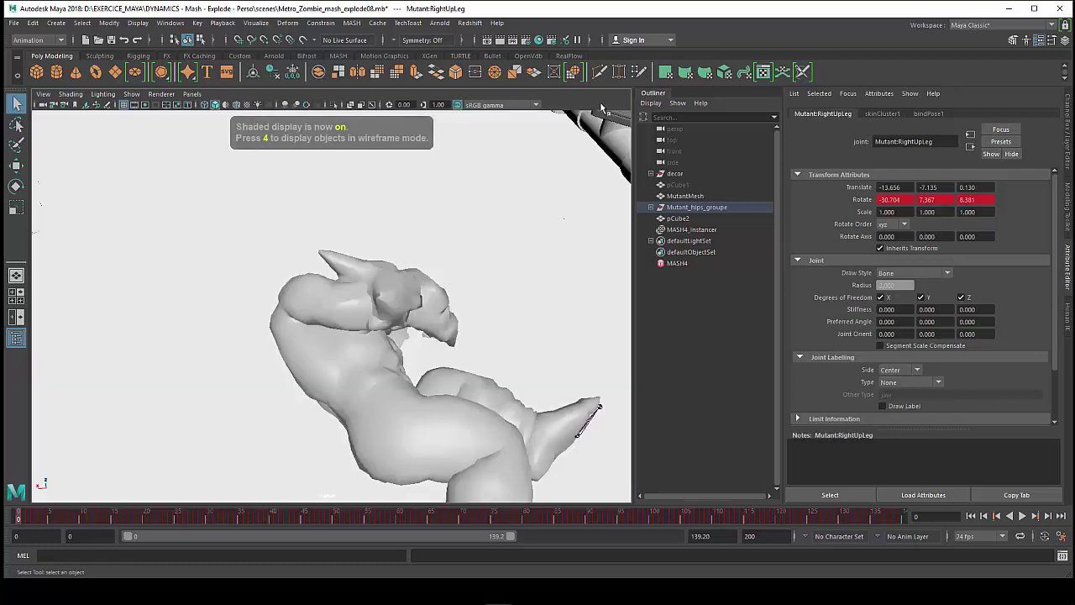
key(4)
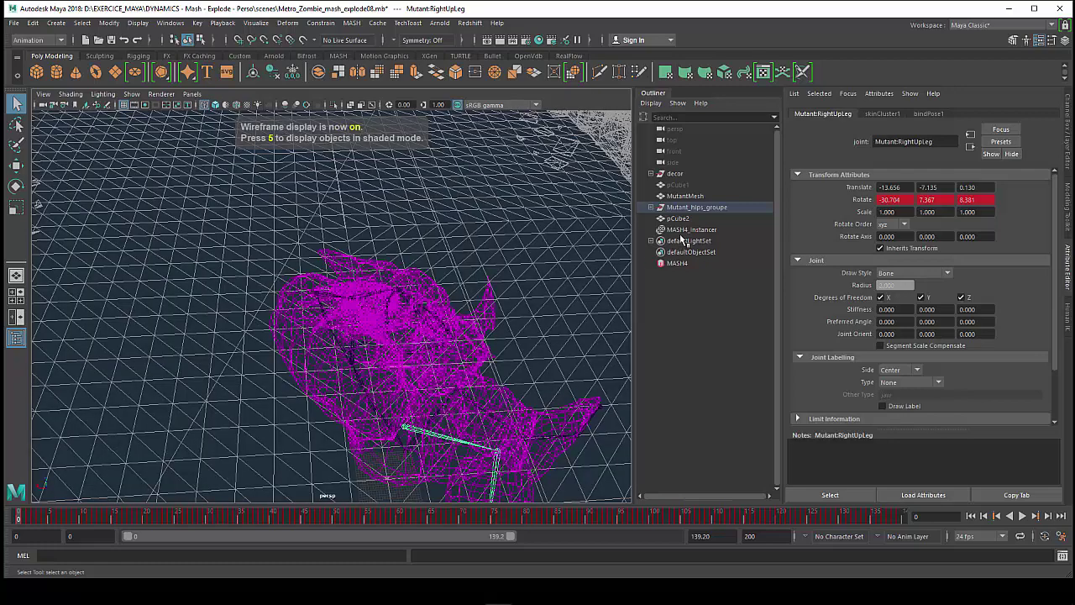
Select and frame MASH4_Instancer, then show the MASH4 waiter's add-node options.
click(689, 231)
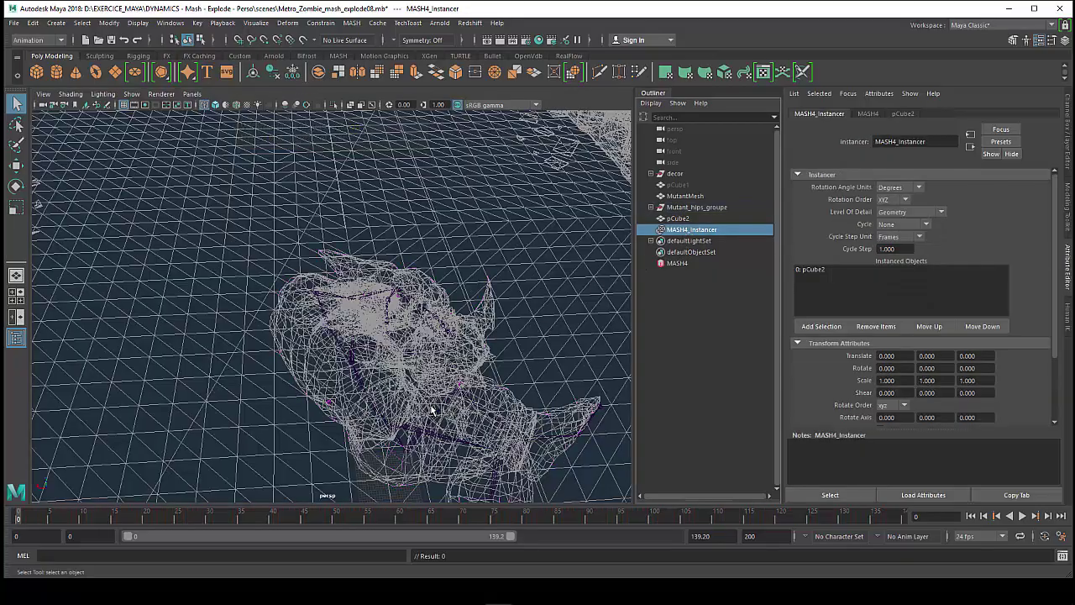
key(f)
mouse_move(447, 402)
alt+mouse_down()
mouse_move(376, 383)
mouse_move(376, 395)
alt+mouse_up()
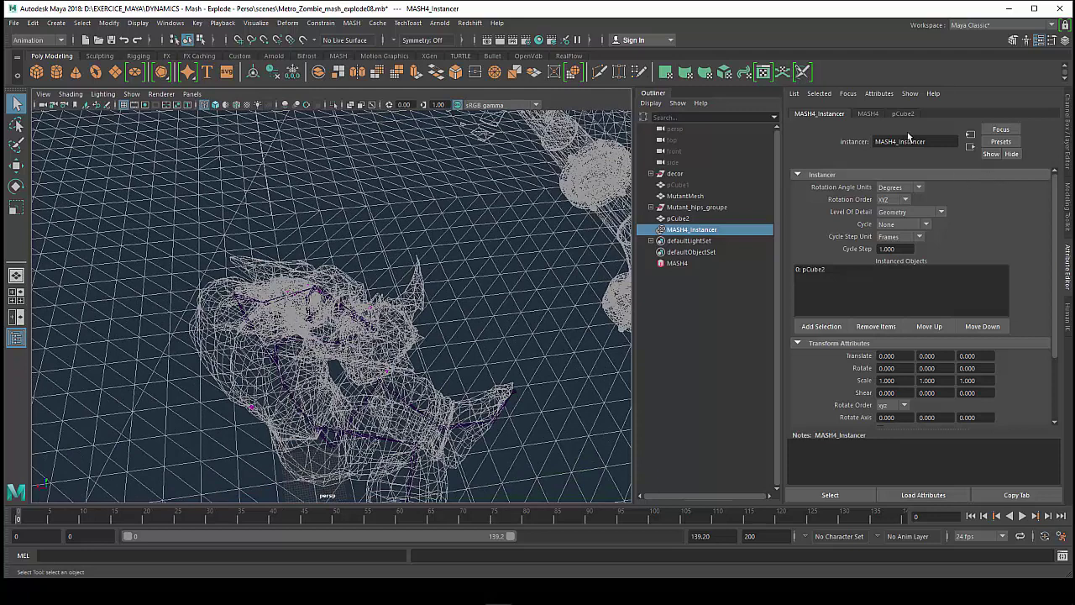
click(871, 114)
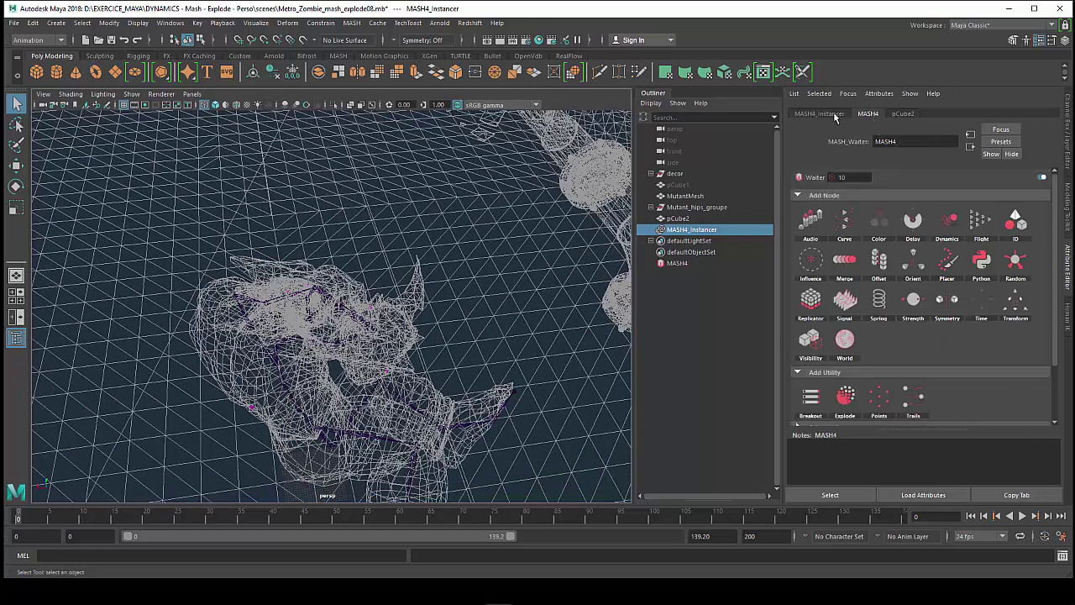
Set MASH4_Distribute's Number of Points to 2500.
click(836, 116)
click(685, 263)
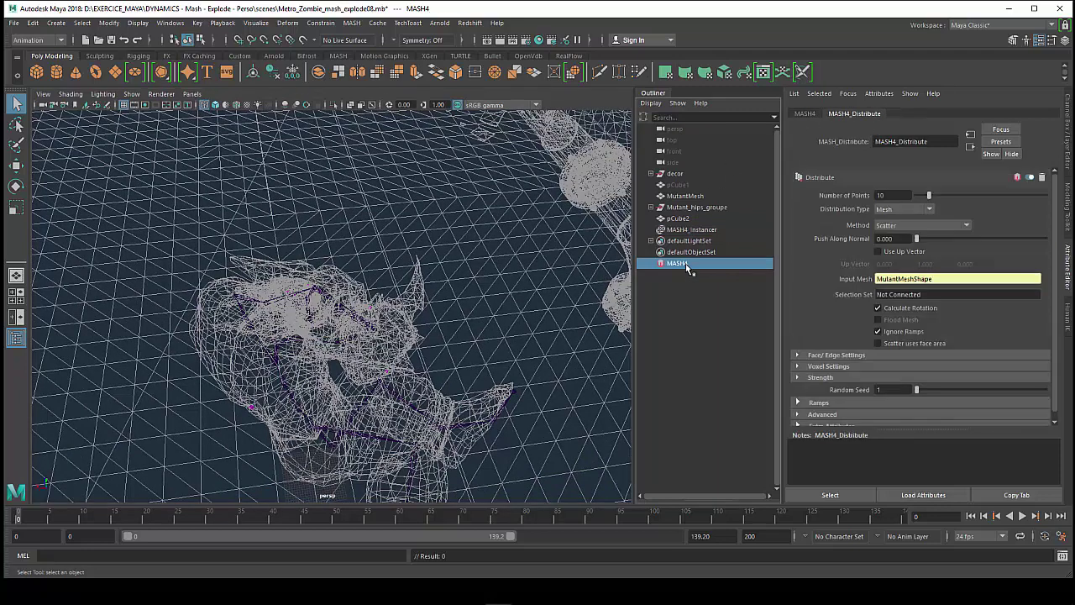
click(890, 195)
text(00)
key(Return)
Inspect the denser scatter and pCube2 in the instancer, then return to MASH4's Number of Points.
click(695, 231)
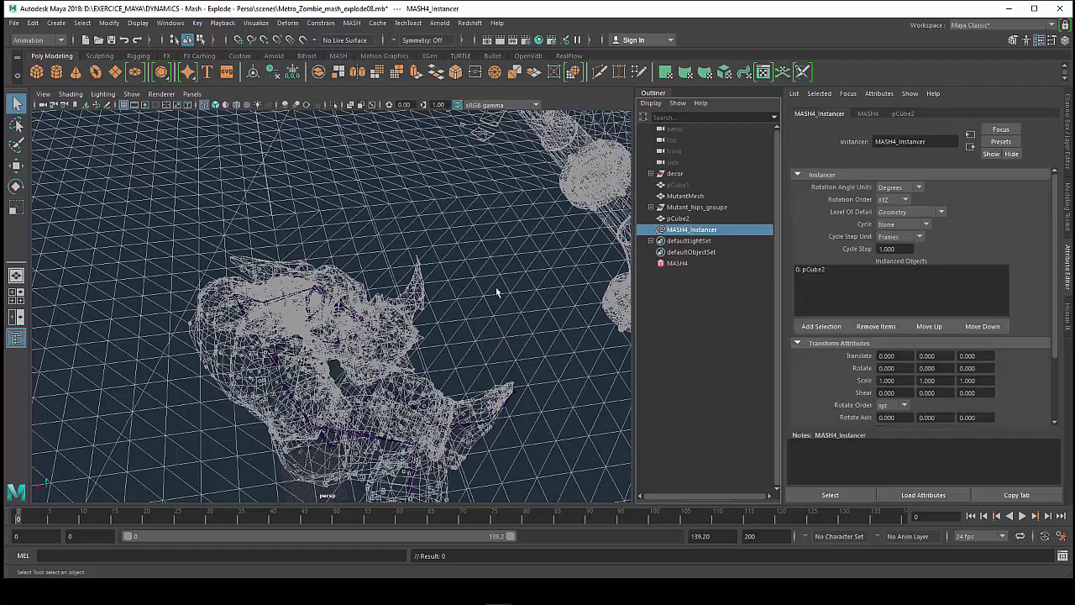
click(677, 265)
click(691, 231)
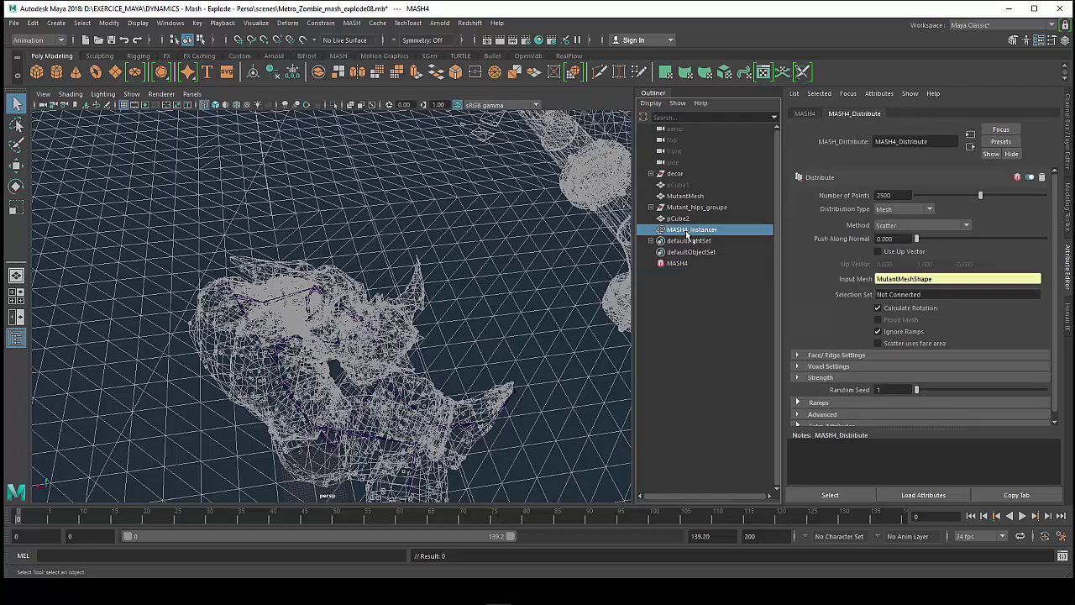
alt+drag(373, 406, 389, 357)
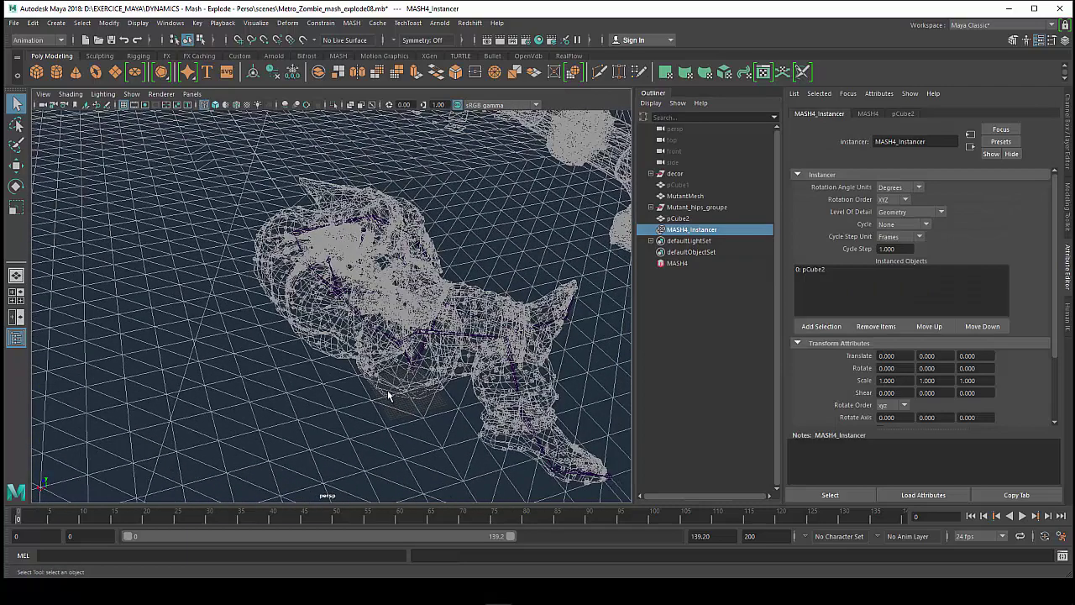
click(812, 269)
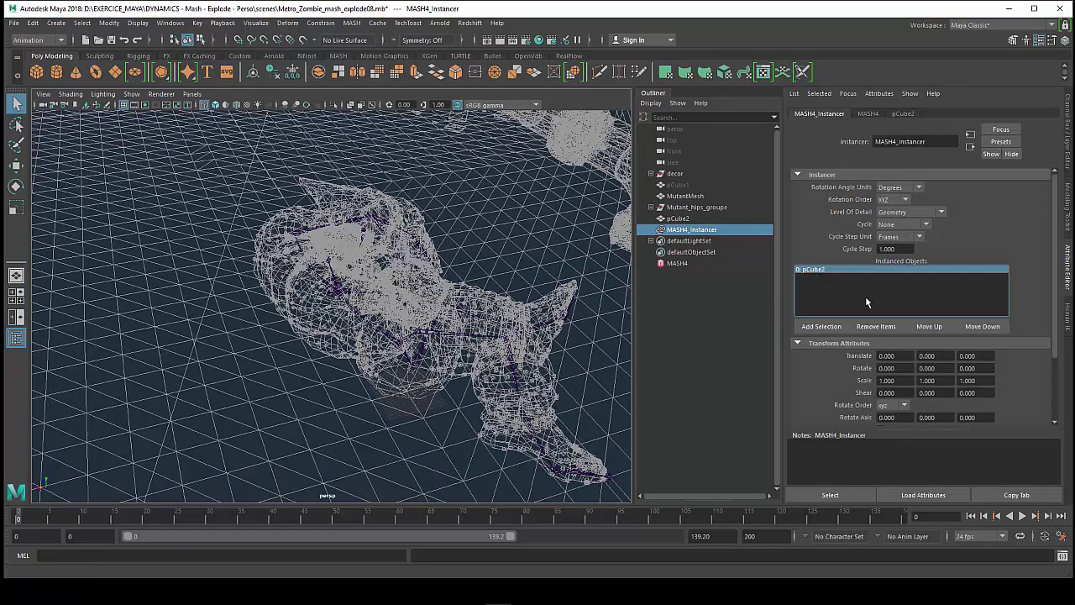
click(677, 263)
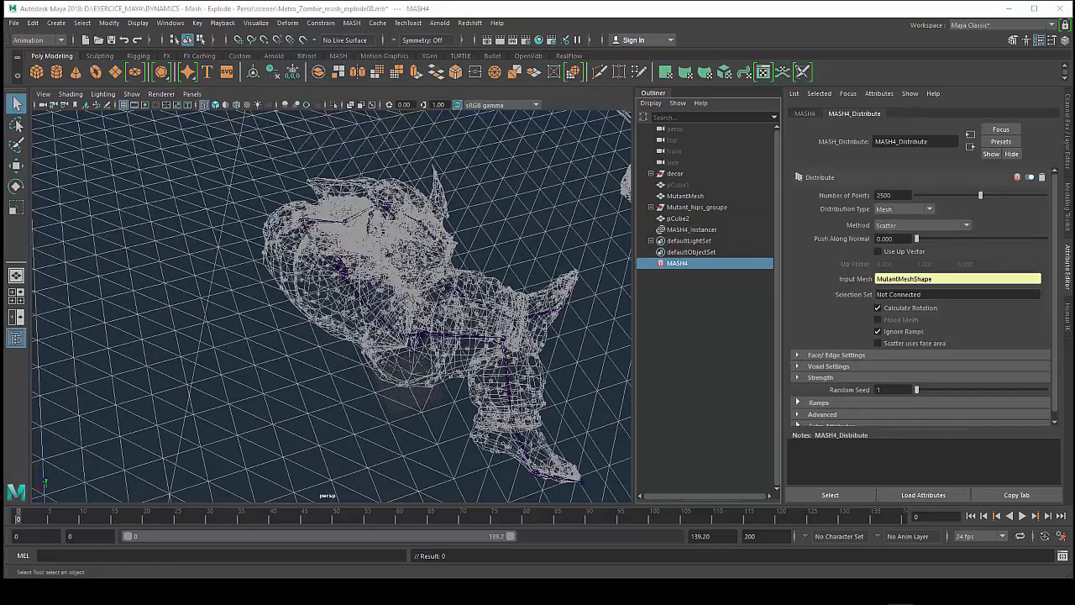
click(891, 195)
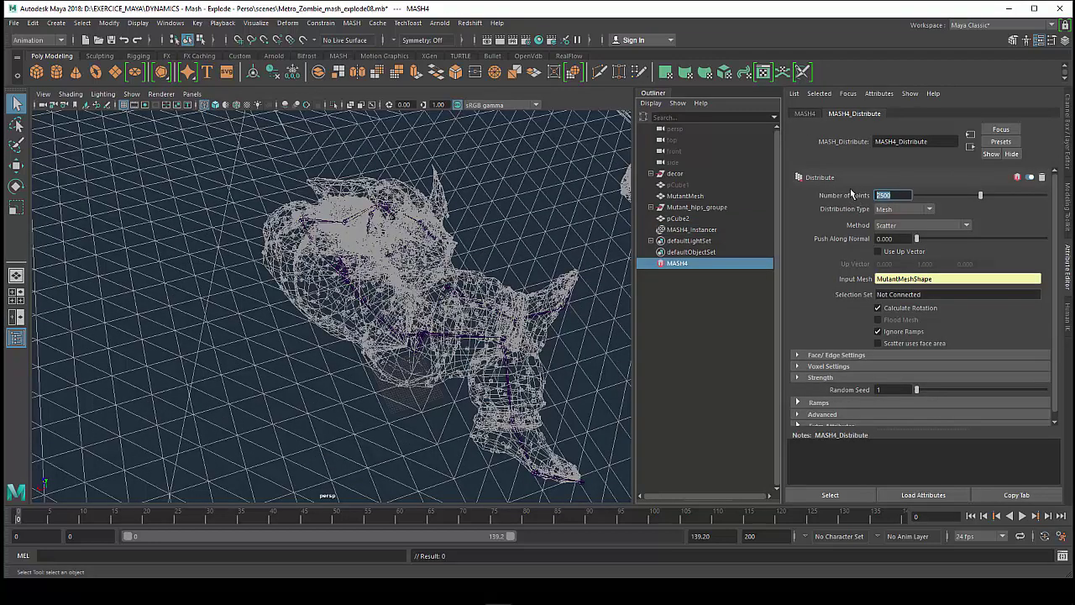
Raise Number of Points to 4500, then 8000, and show the MASH4 Add Node options.
text(45)
key(Return)
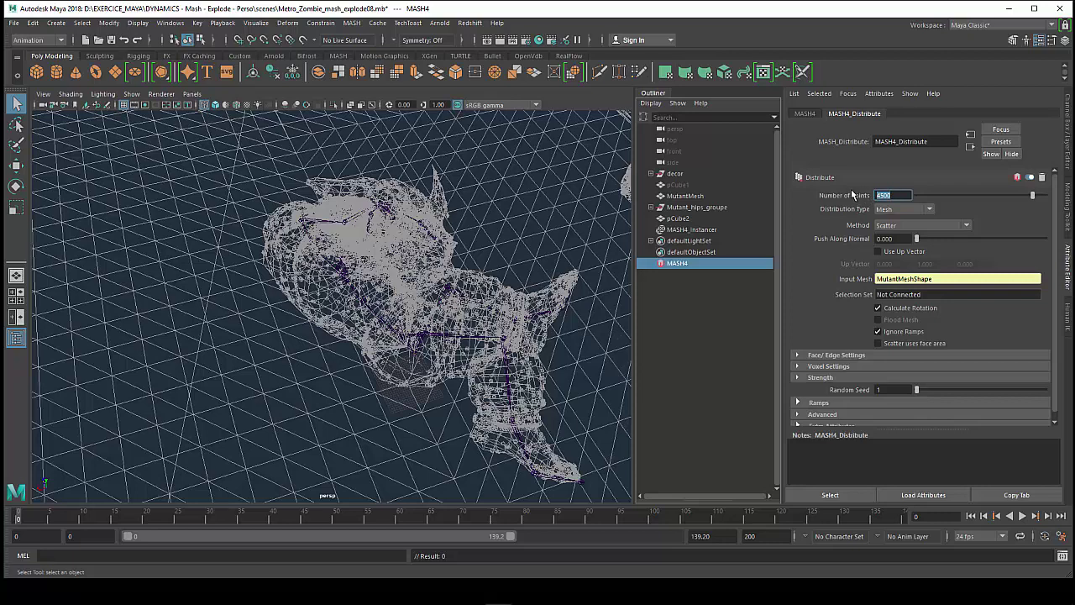
text(8000)
key(Return)
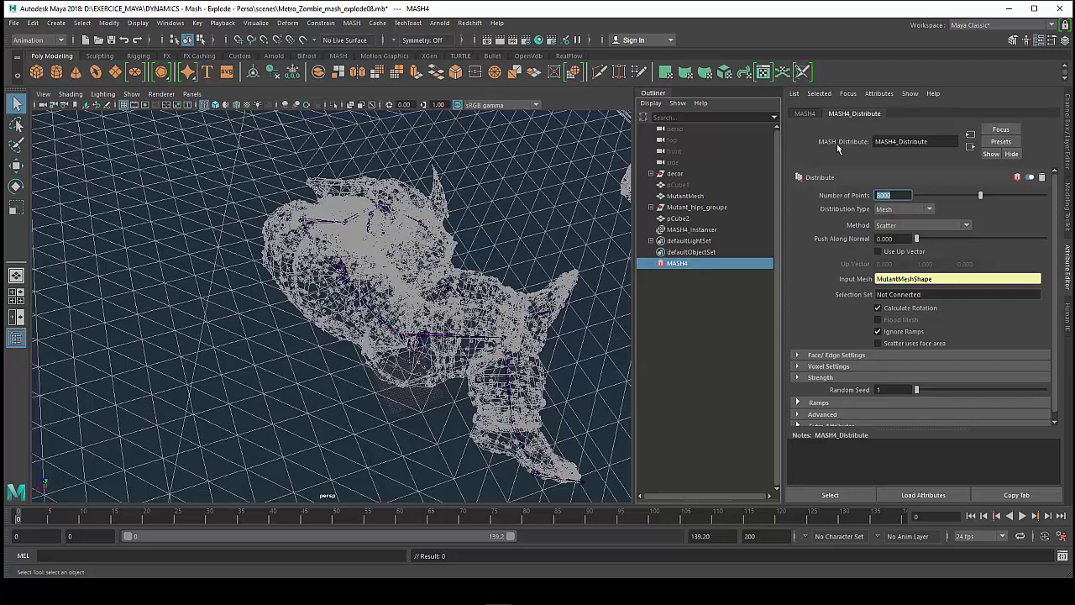
click(802, 115)
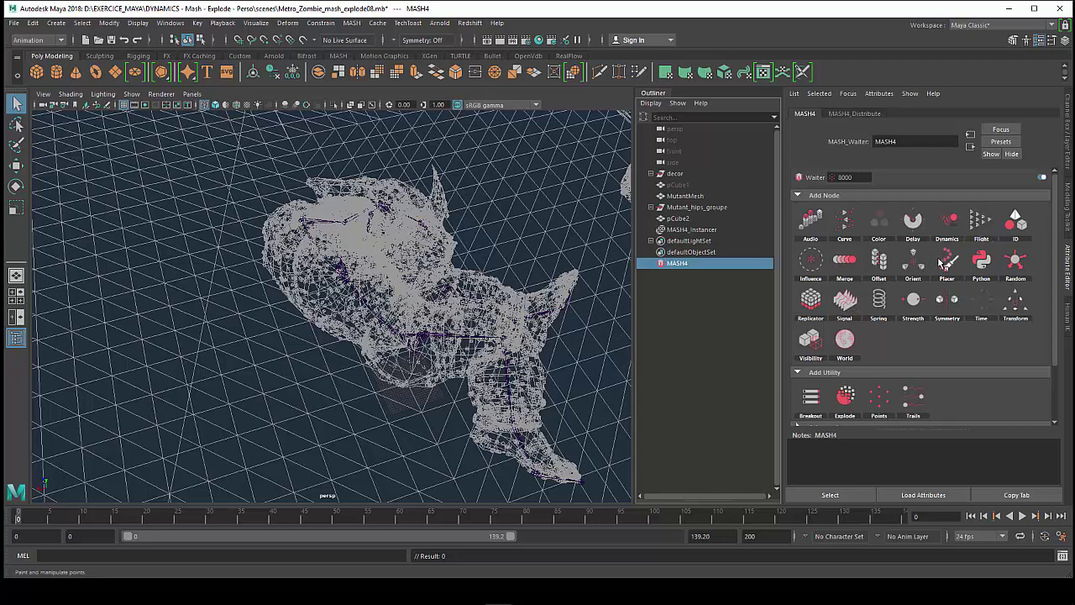
Add a Random node and push its X, Y and Z position offsets high.
click(1017, 265)
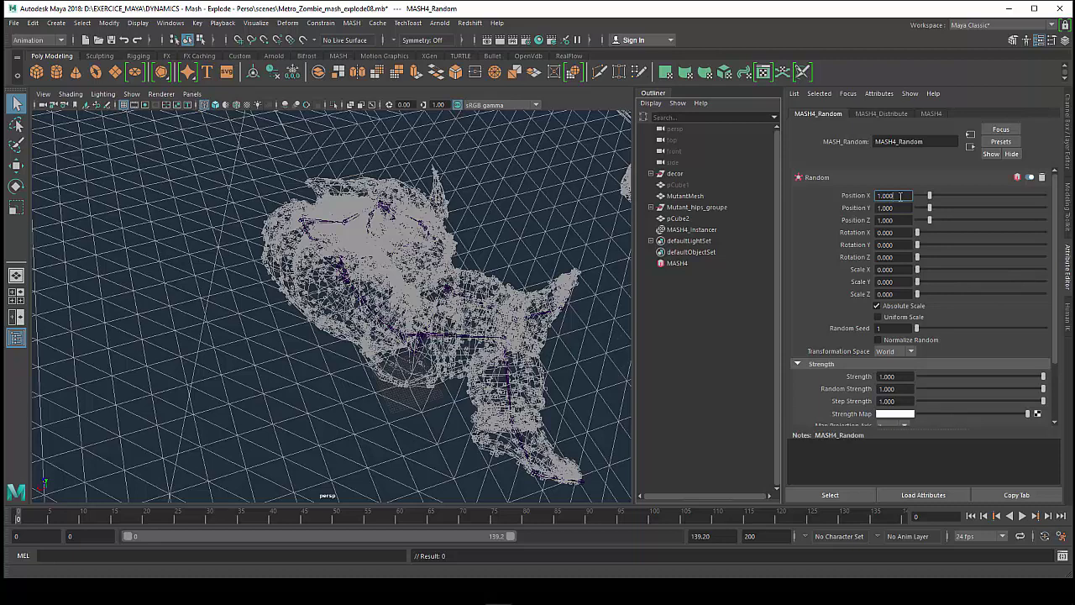
drag(967, 194, 1048, 196)
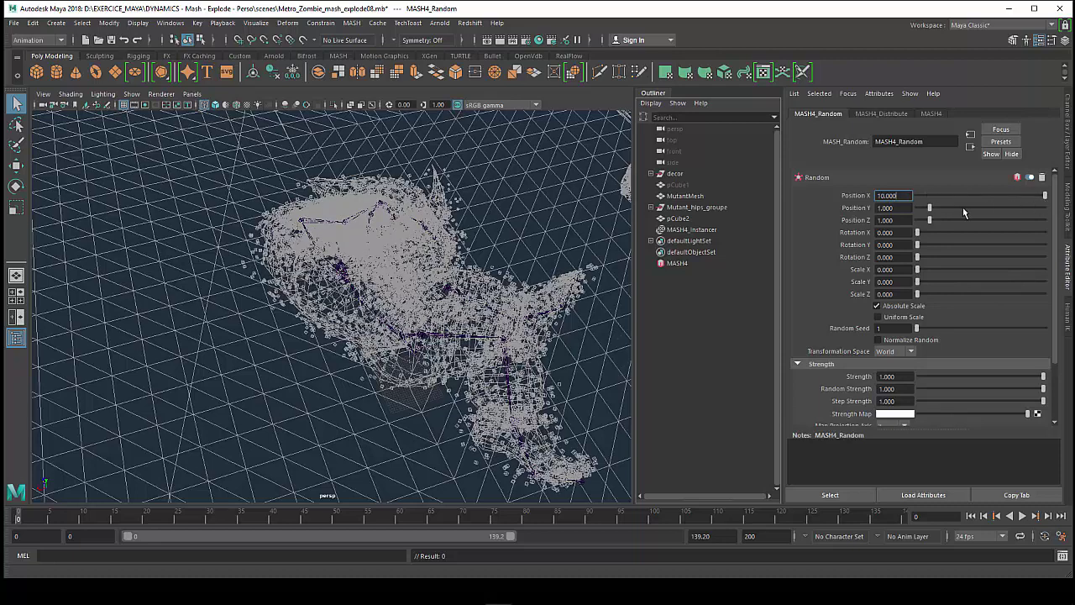
drag(962, 208, 1071, 211)
drag(962, 219, 1068, 220)
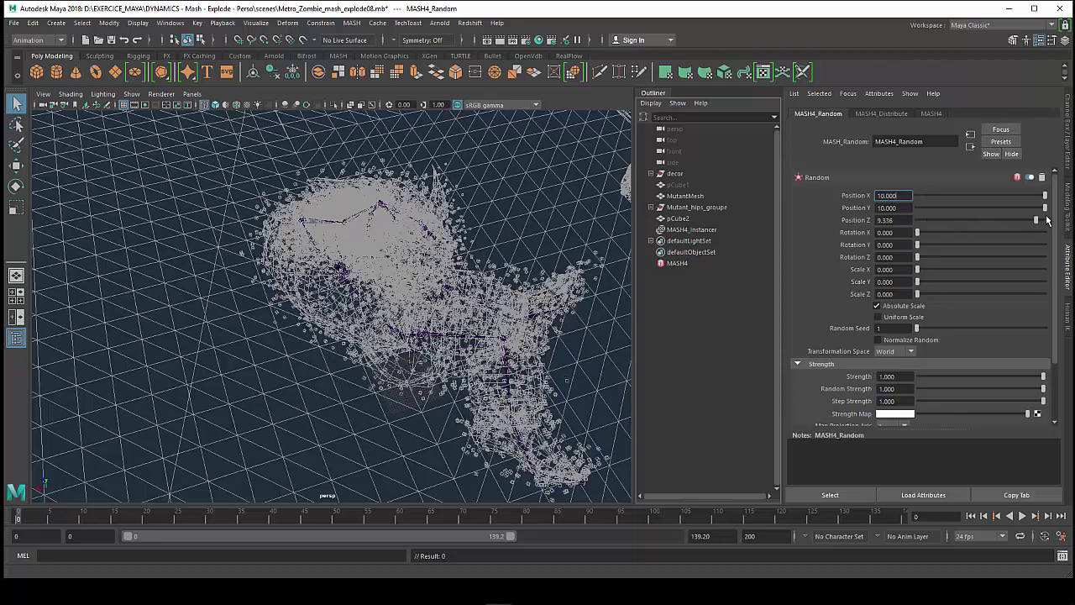
Set MASH4_Random Position X, Y and Z each to exactly 25.
click(902, 195)
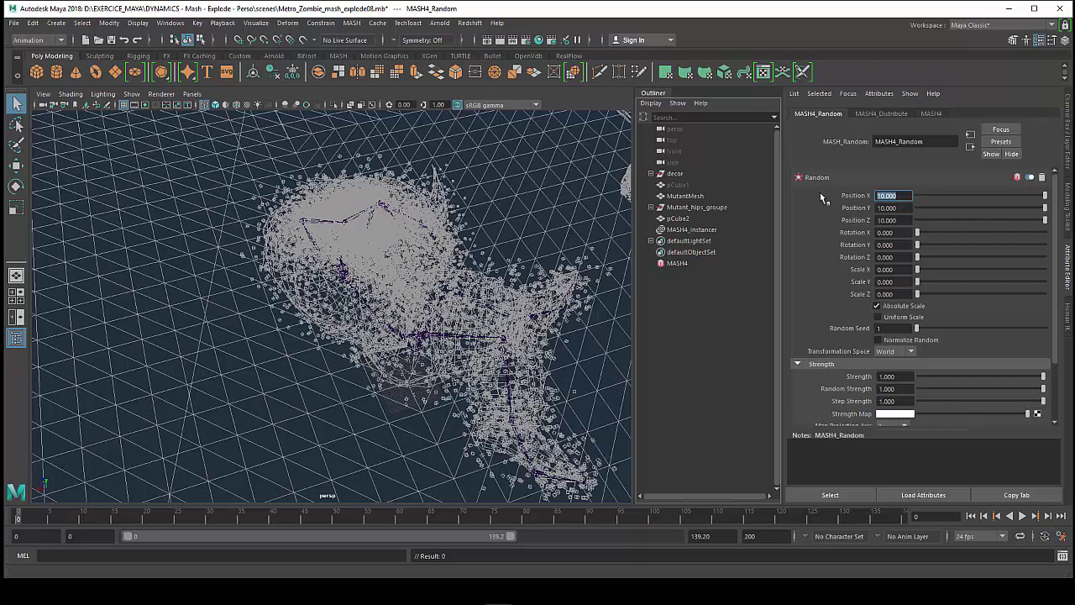
text(25)
key(Tab)
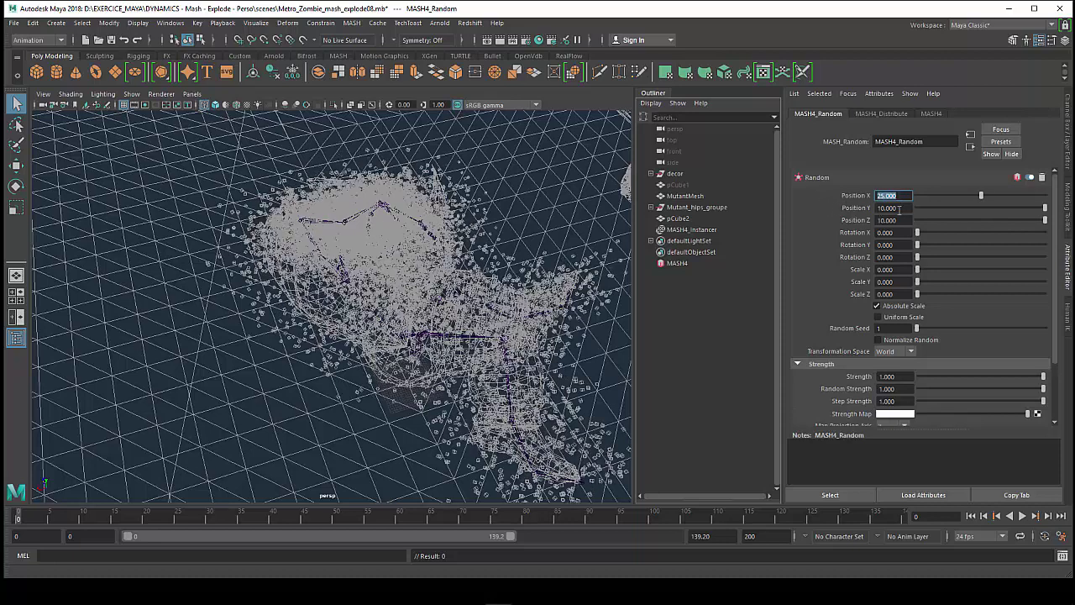
text(25)
key(Return)
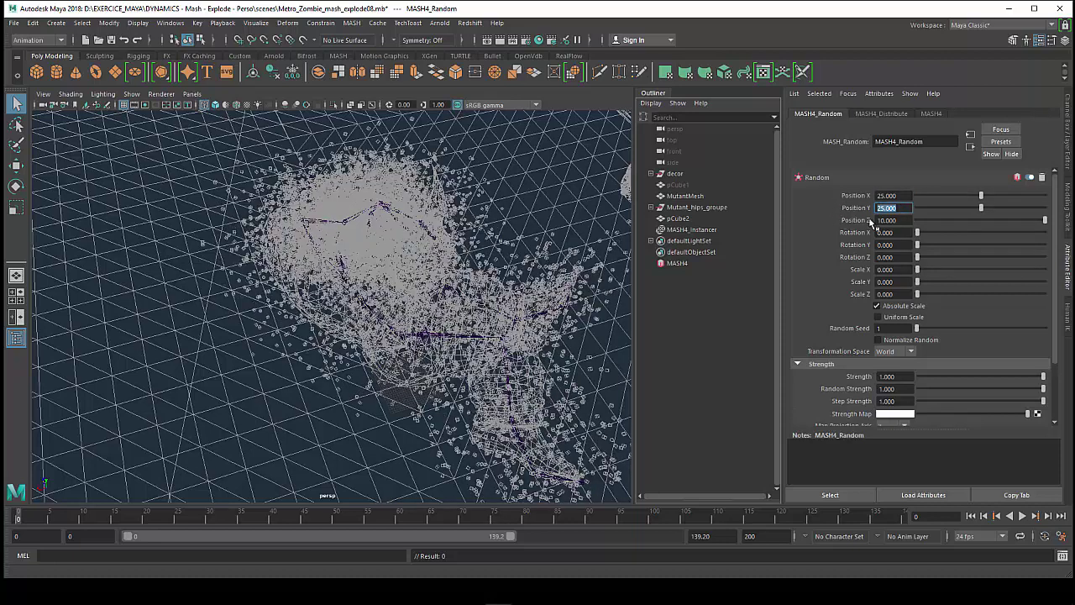
key(Tab)
text(25)
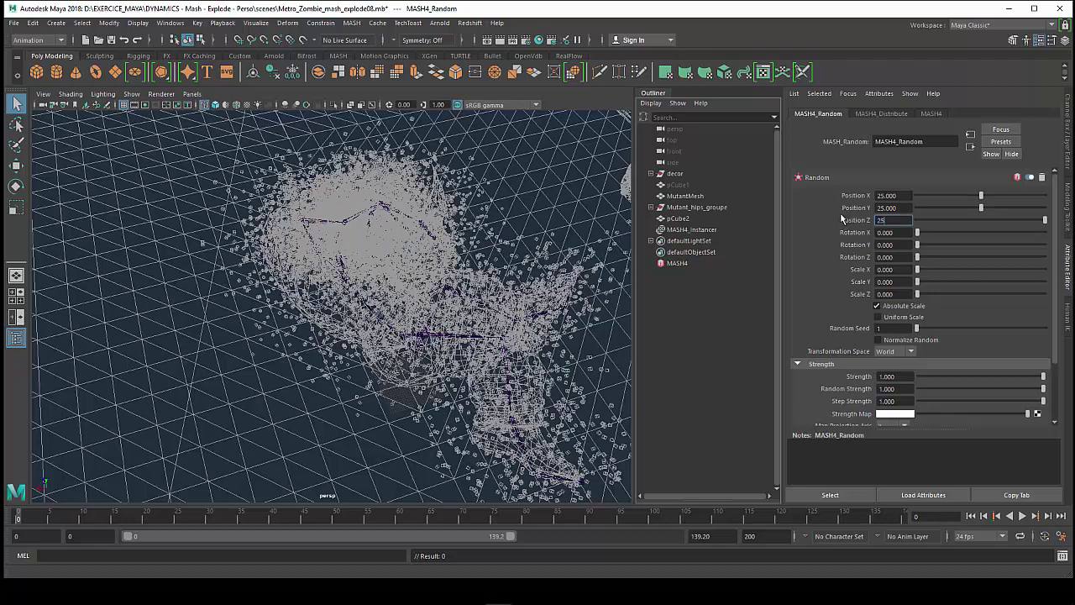
key(Return)
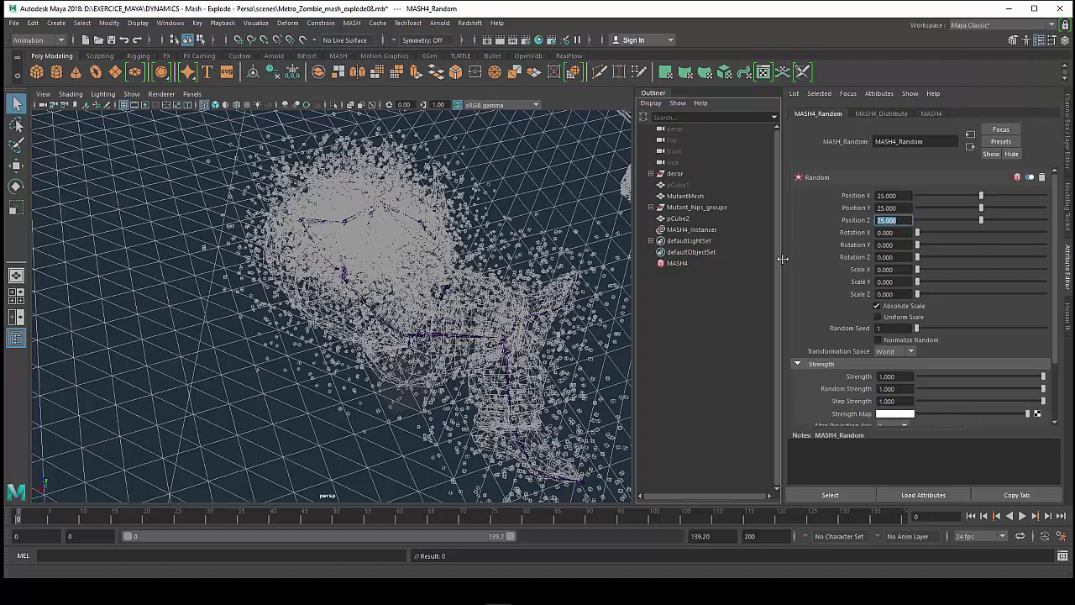
alt+drag(519, 334, 537, 336)
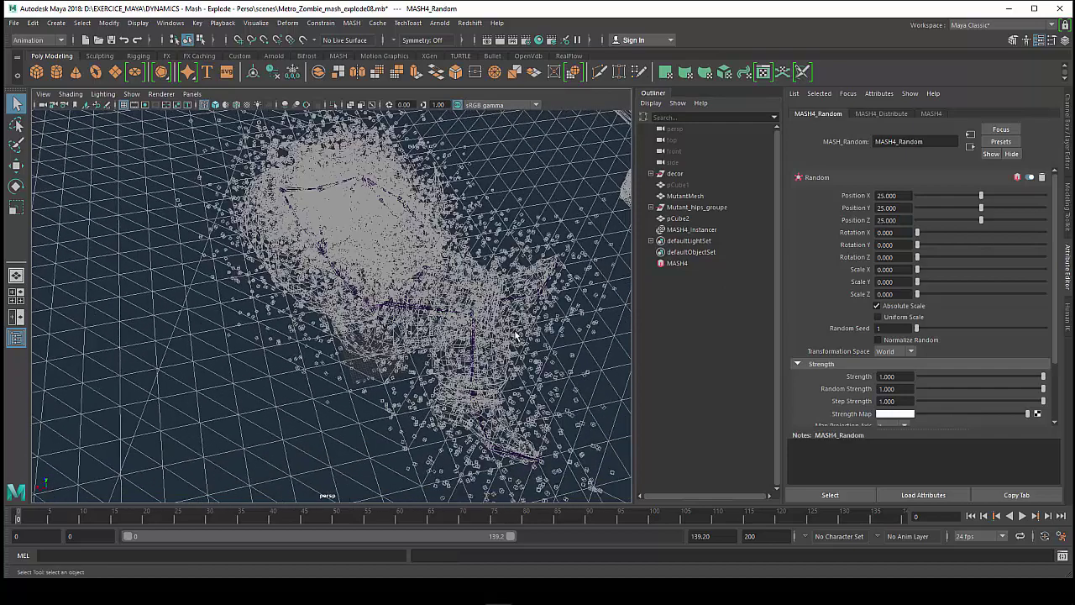
Show the mutant textured, orbit around it, and check the MASH4_Distribute settings before returning to Random.
key(5)
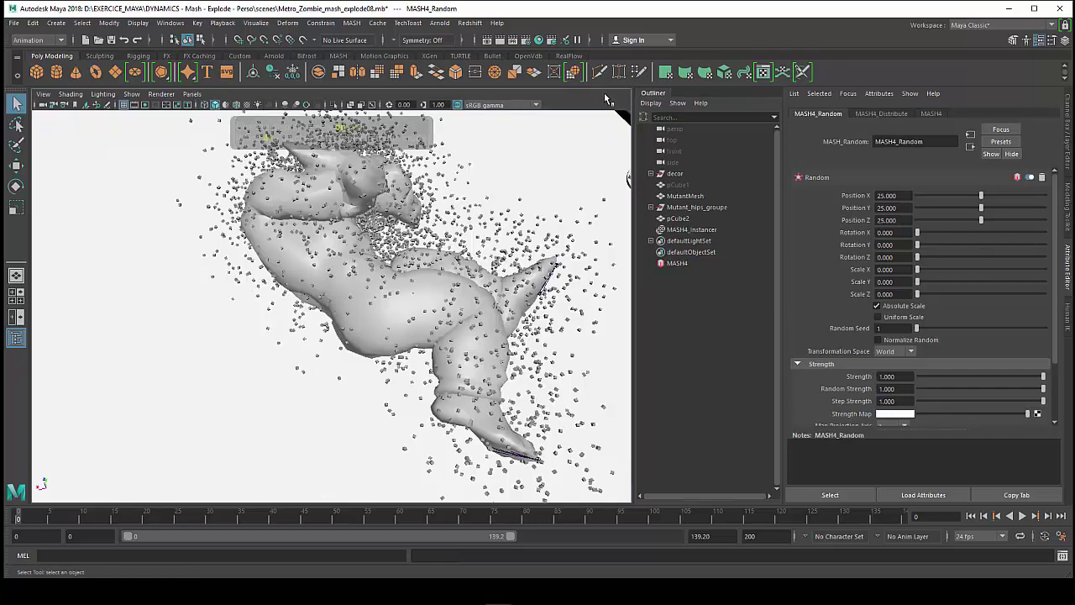
alt+drag(440, 270, 405, 324)
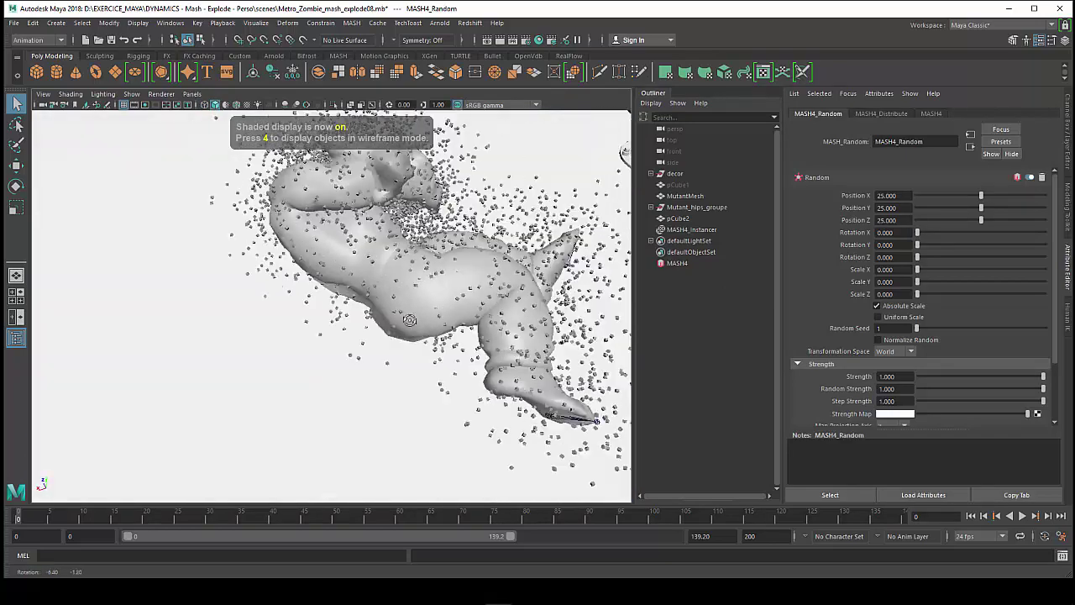
key(6)
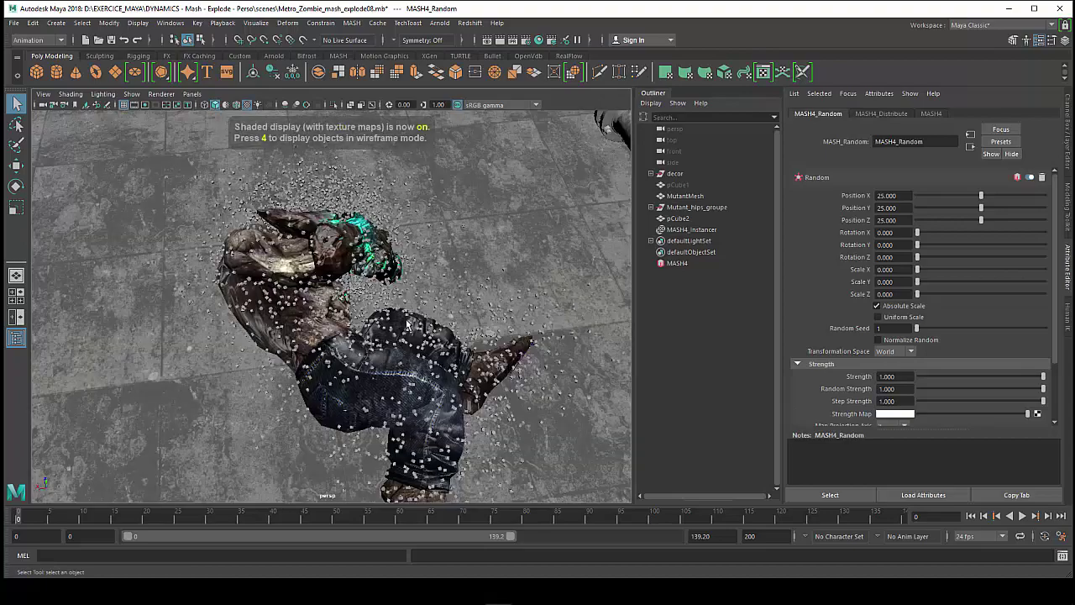
mouse_move(345, 390)
alt+mouse_down()
mouse_move(364, 372)
mouse_move(312, 392)
mouse_move(319, 384)
mouse_move(320, 396)
alt+mouse_up()
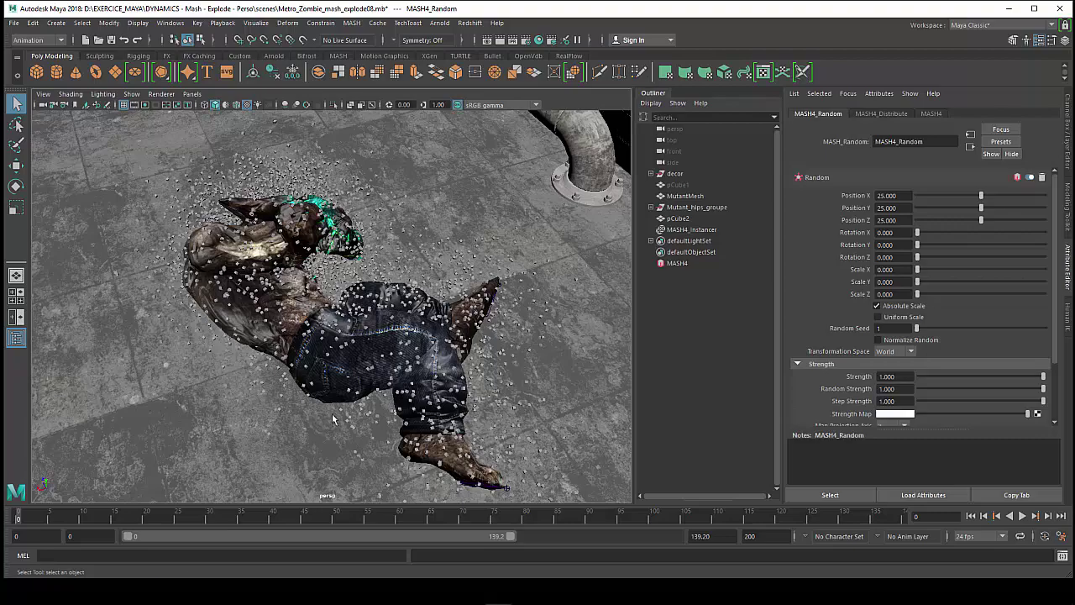
mouse_move(343, 423)
alt+mouse_down()
mouse_move(302, 421)
mouse_move(328, 421)
alt+mouse_up()
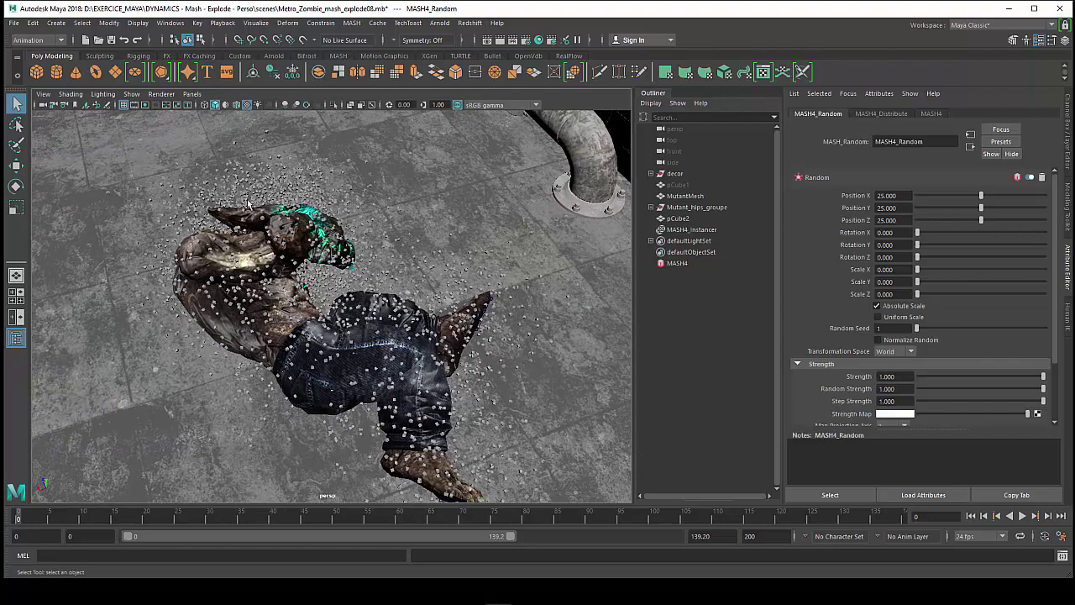
alt+drag(381, 318, 373, 335)
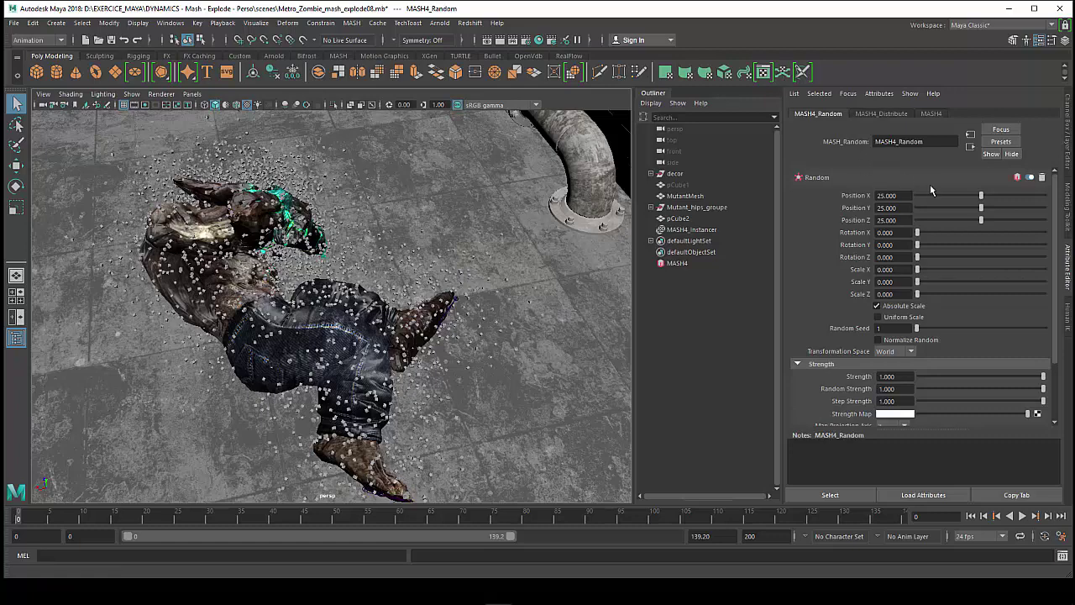
click(890, 116)
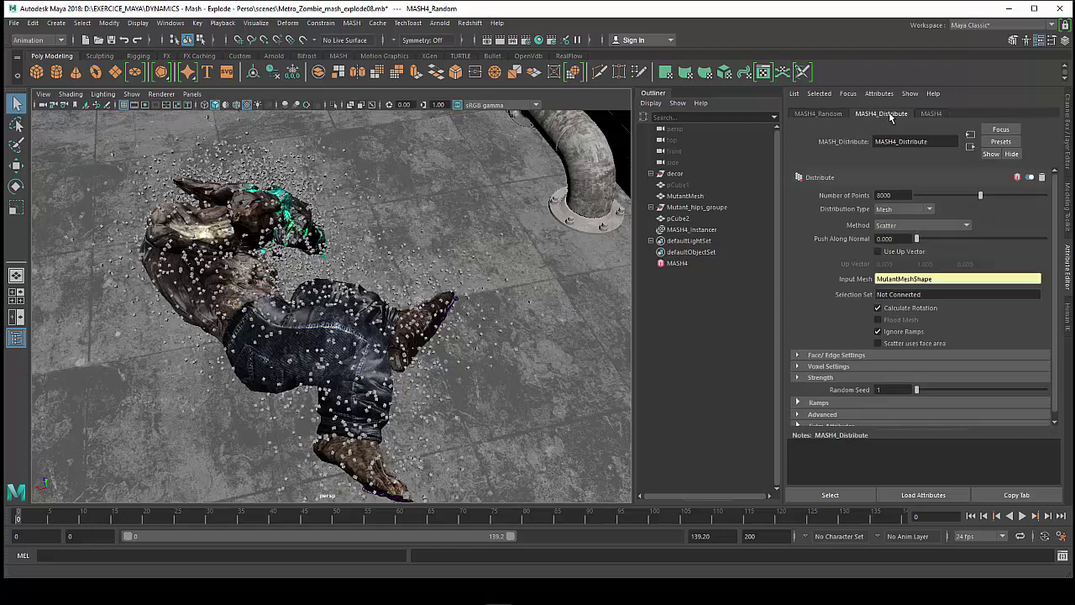
click(821, 116)
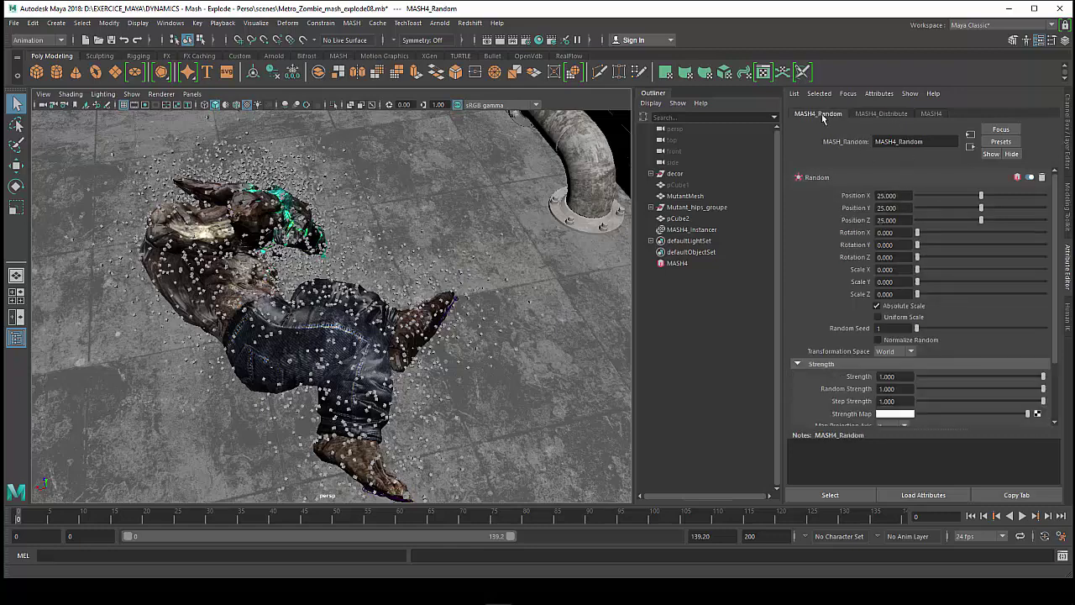
Set random rotation to 80.442, 55.752 and 57.345 on X, Y, Z, then view MASH4's options.
drag(918, 232, 973, 233)
click(956, 245)
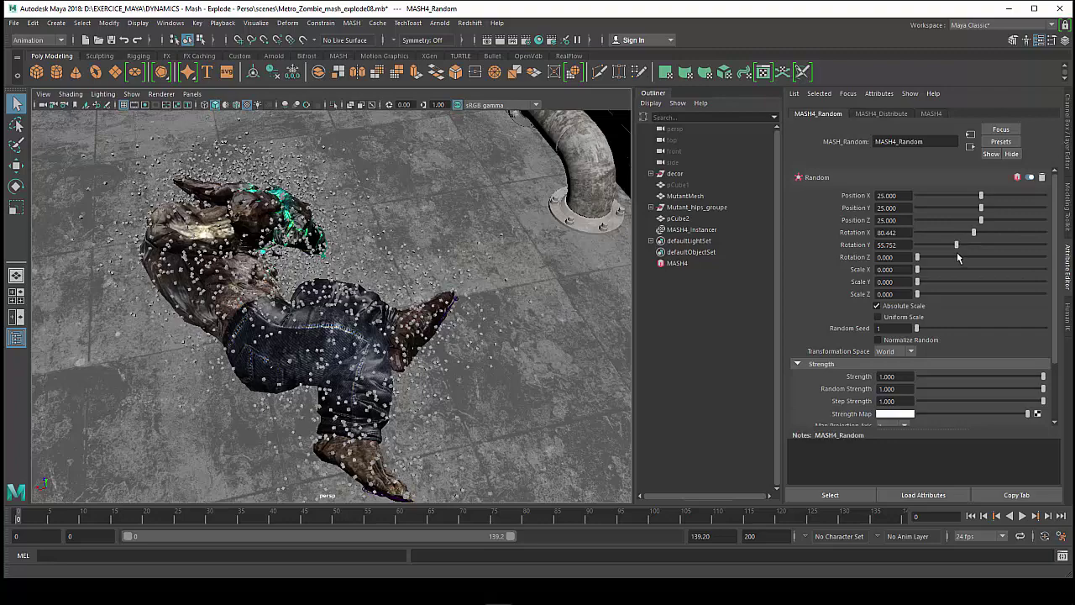
click(957, 257)
alt+drag(495, 319, 474, 344)
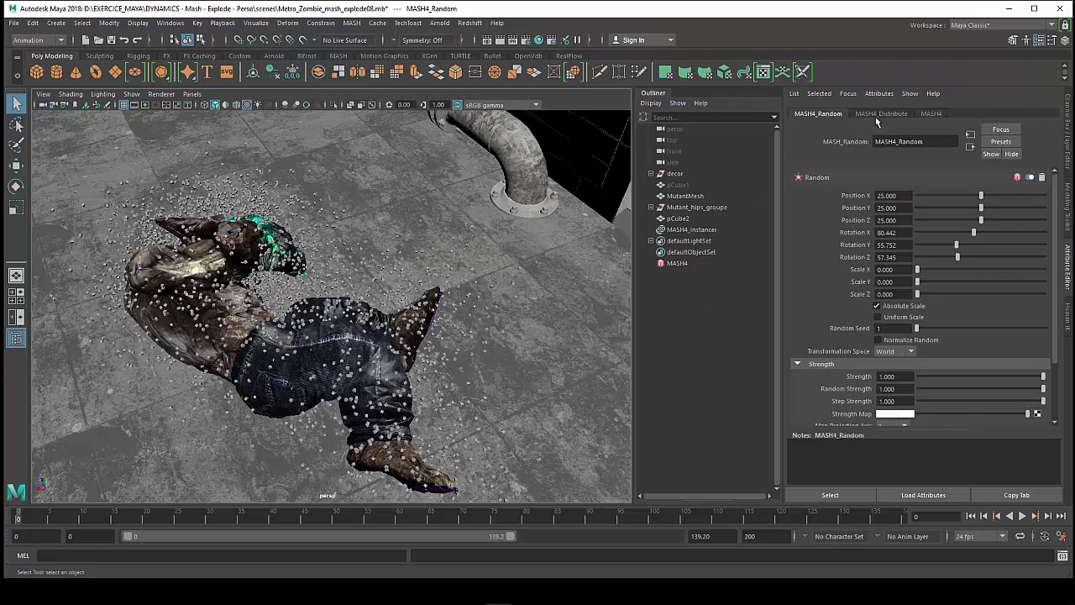
click(932, 114)
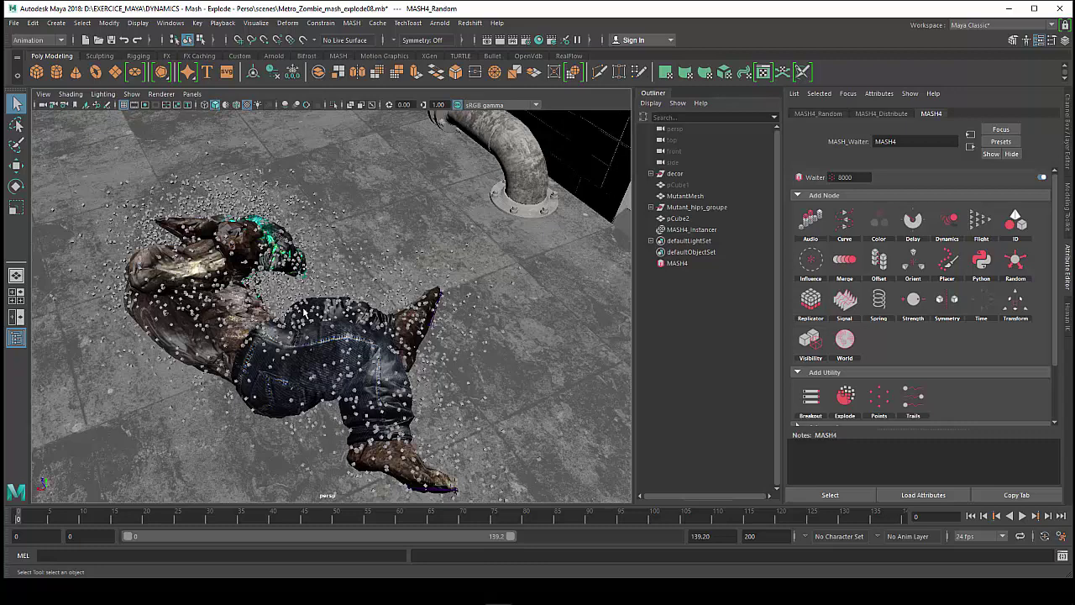
Put MASH4_Instancer on a new hidden layer3, then select MASH4 and open its attributes.
click(687, 230)
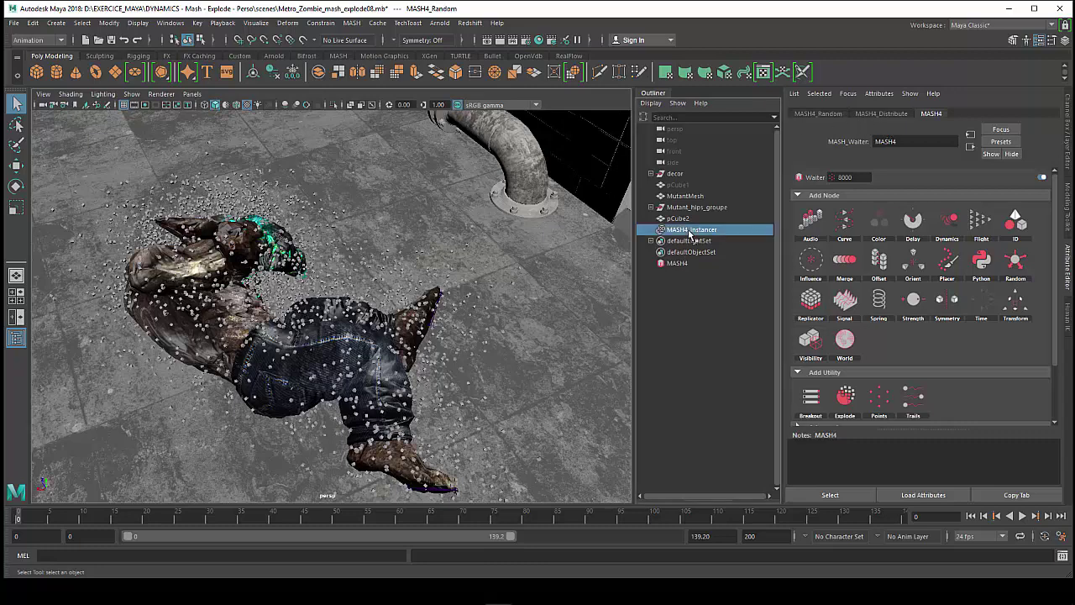
click(1069, 163)
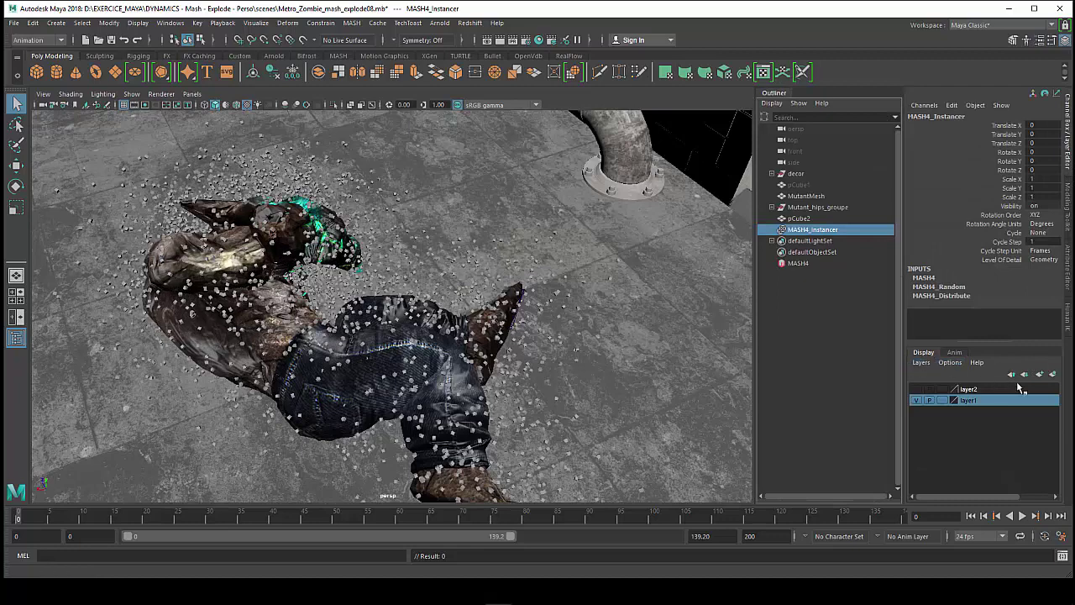
click(922, 362)
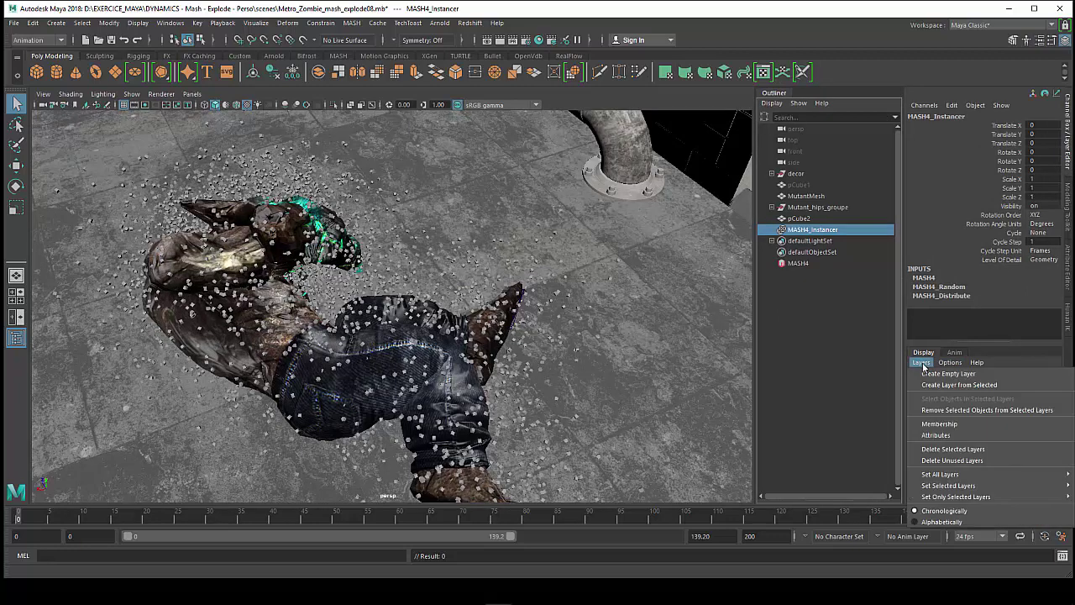
click(932, 384)
click(918, 390)
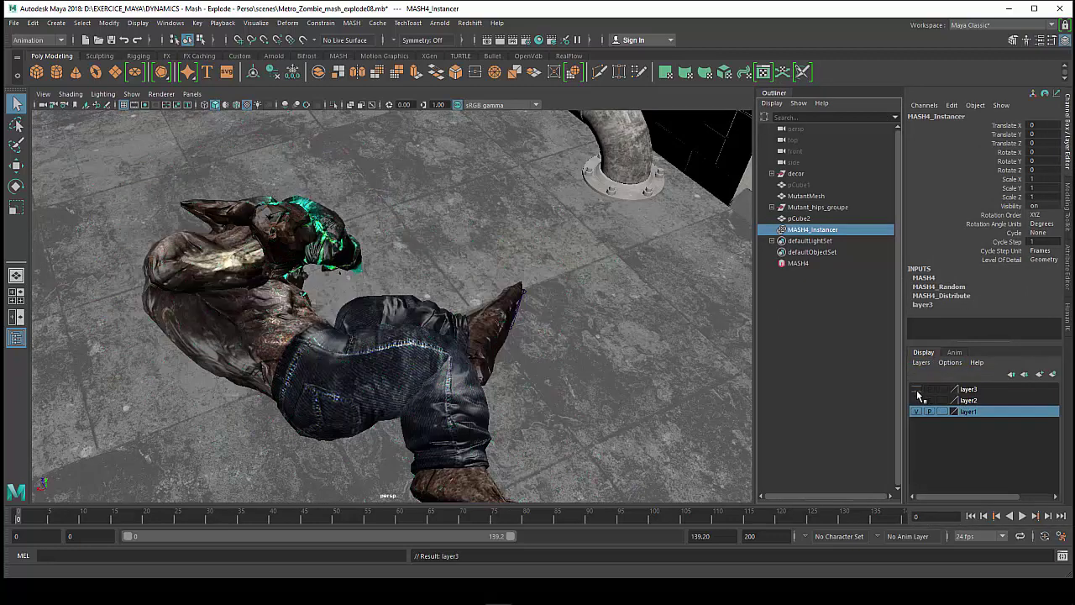
click(796, 264)
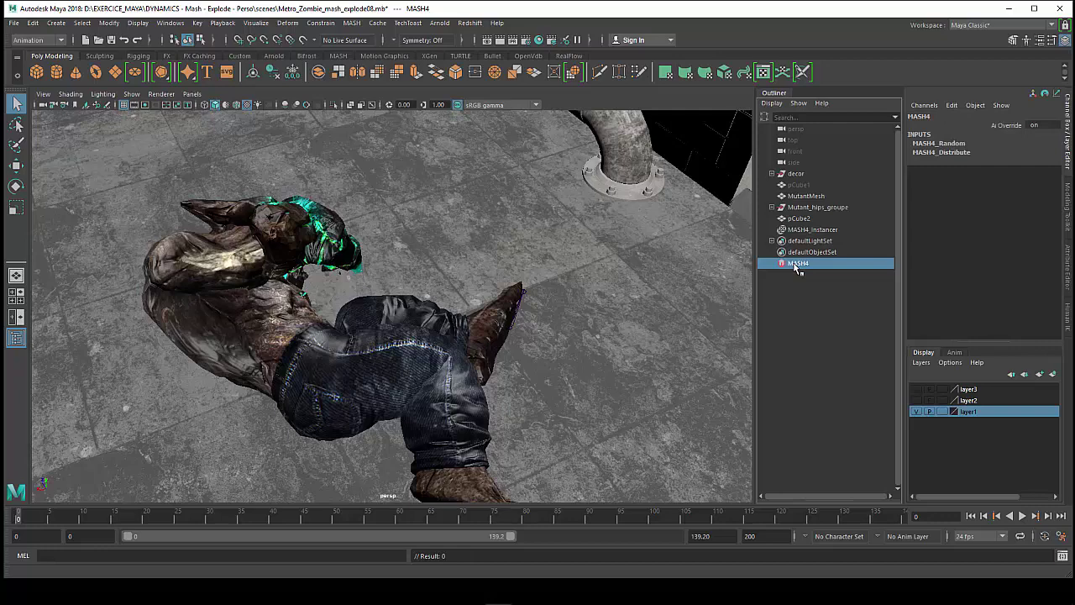
key(ctrl+a)
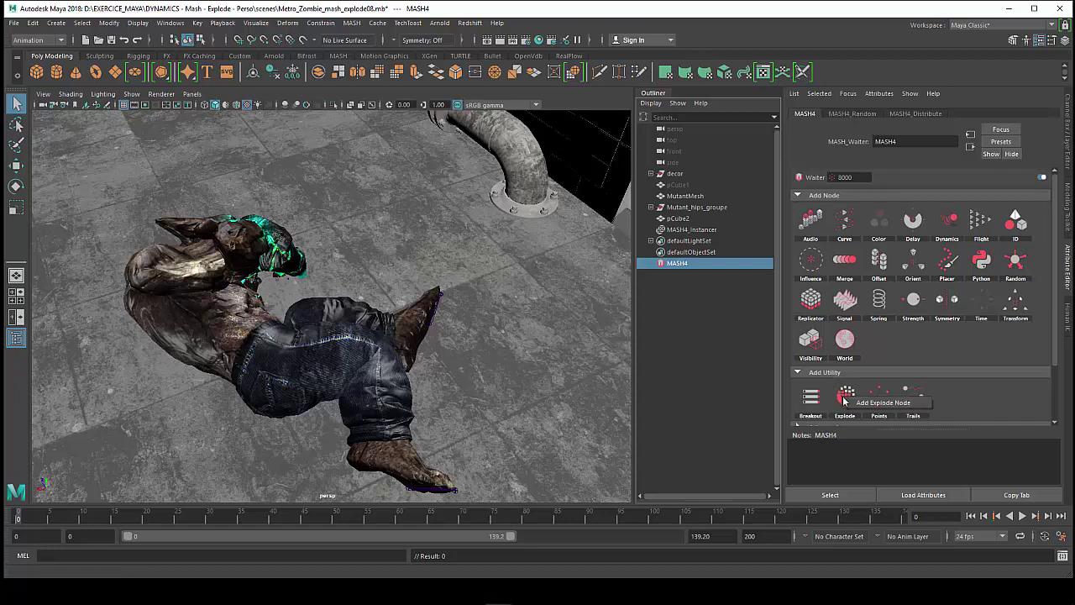
Add an Explode node with MutantMeshShape as its Exploding Mesh.
click(845, 400)
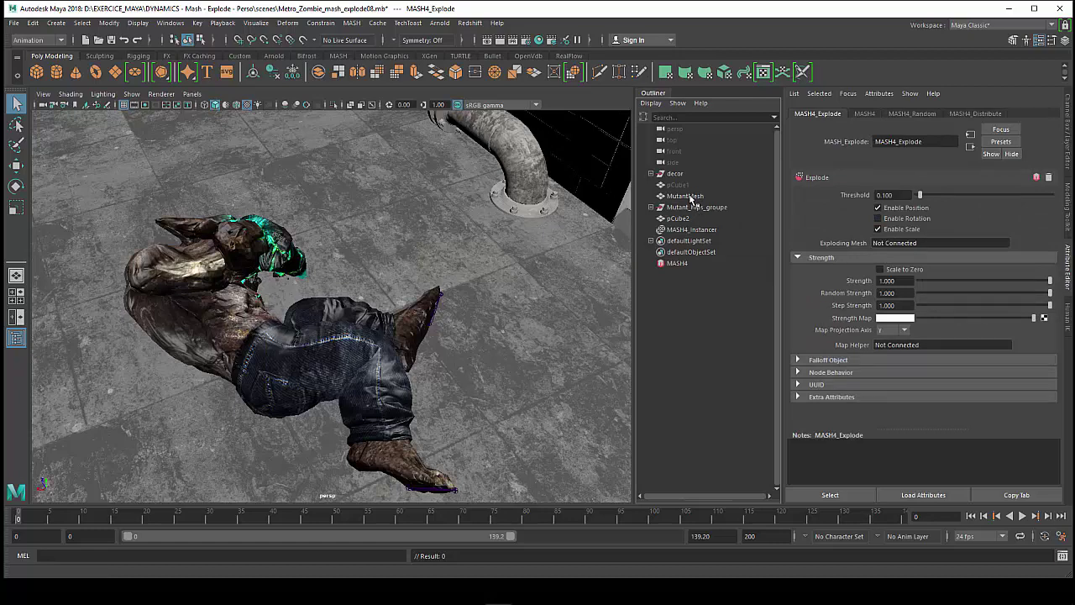
middle_drag(691, 198, 896, 245)
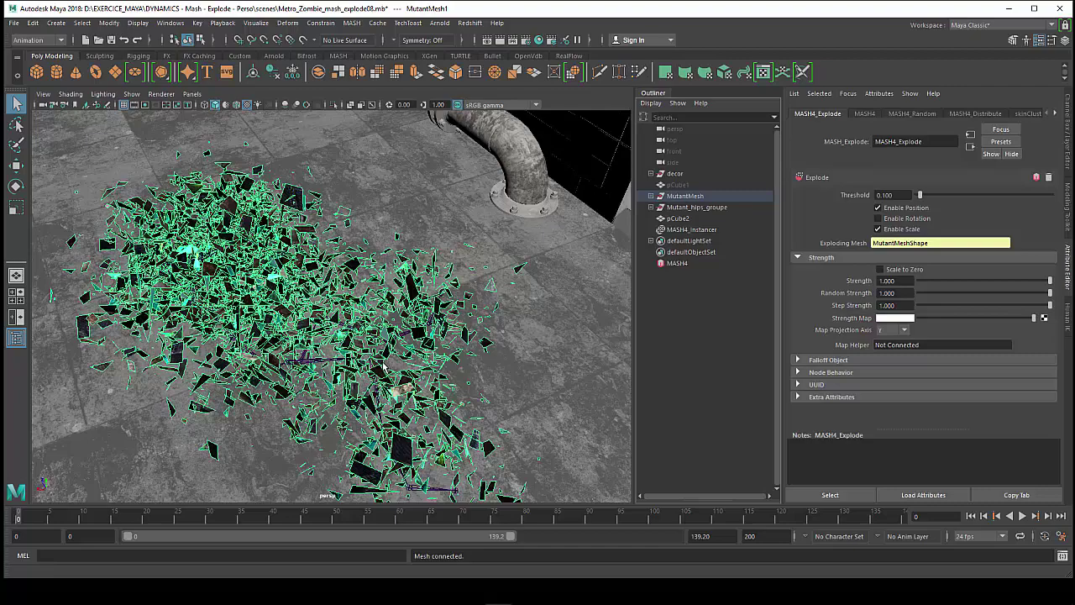
Orbit around the debris and step the timeline to about frame 16.
alt+middle_drag(385, 363, 369, 452)
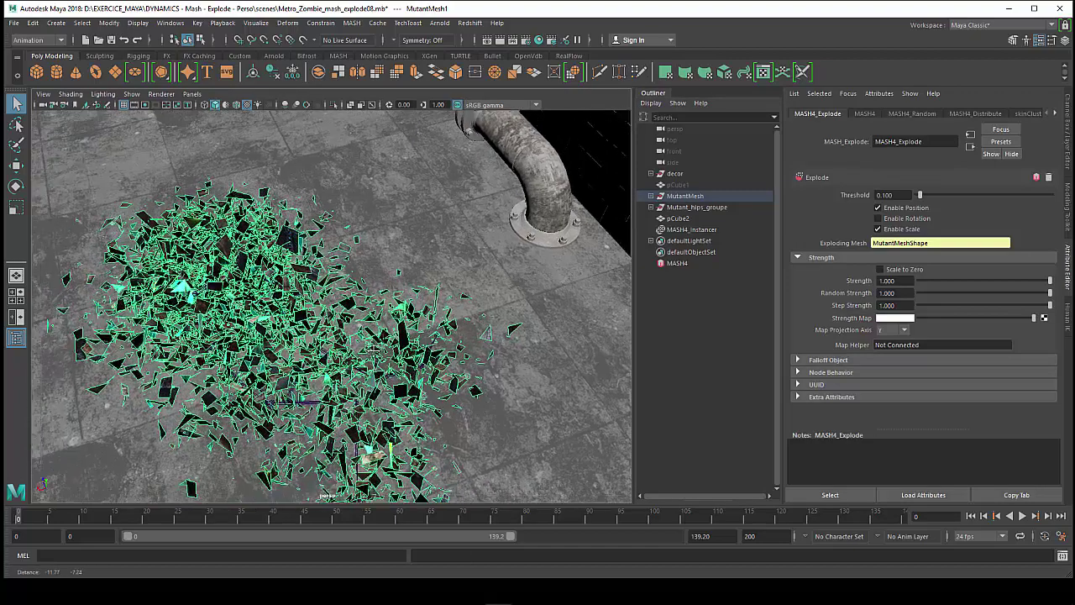
alt+drag(400, 324, 389, 332)
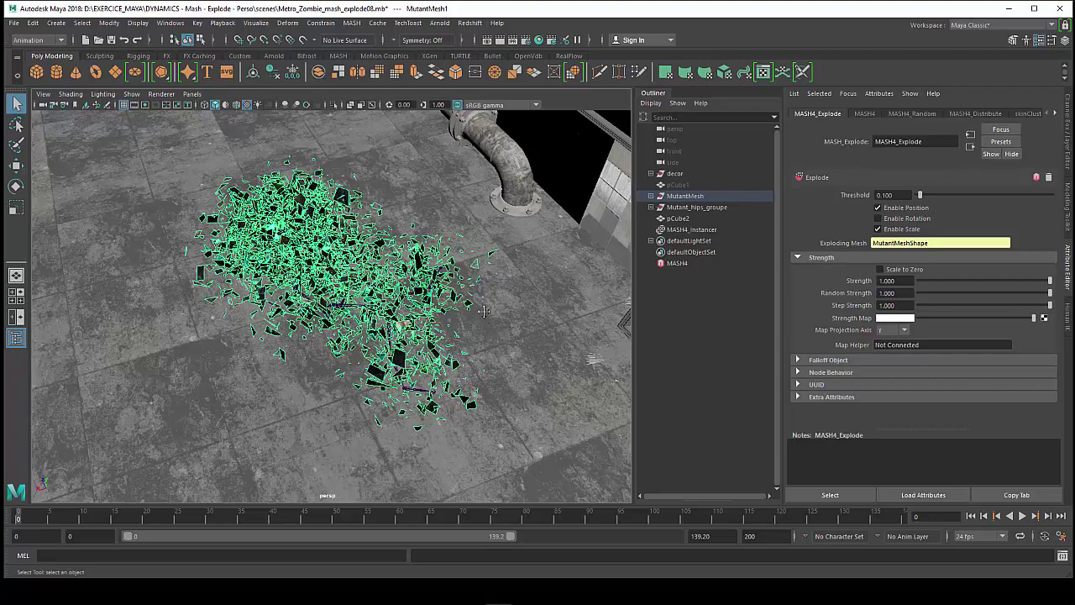
alt+drag(484, 315, 470, 312)
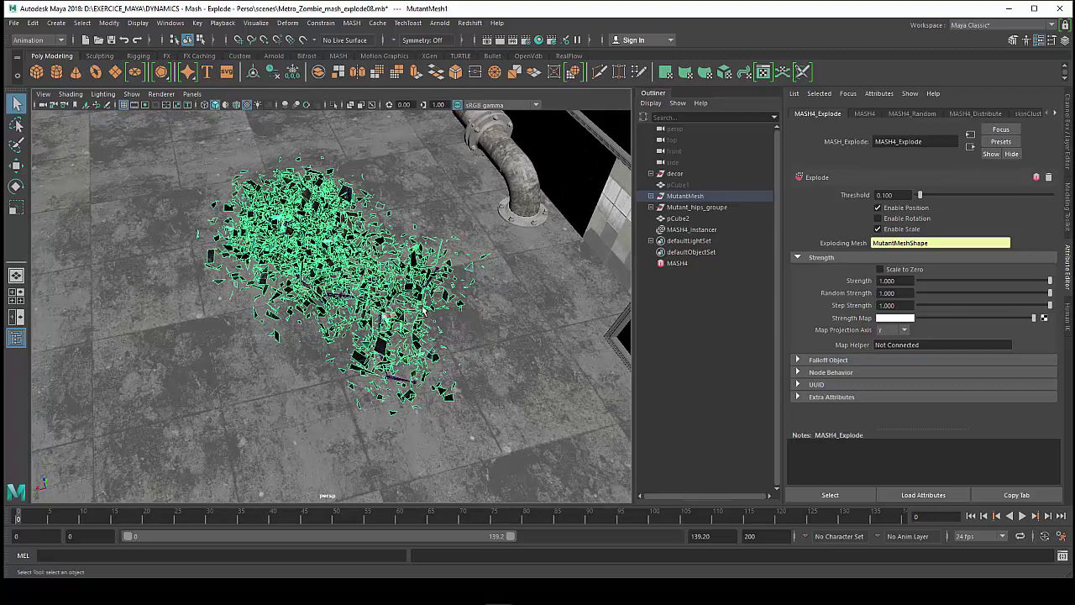
drag(47, 519, 514, 558)
alt+drag(485, 445, 498, 494)
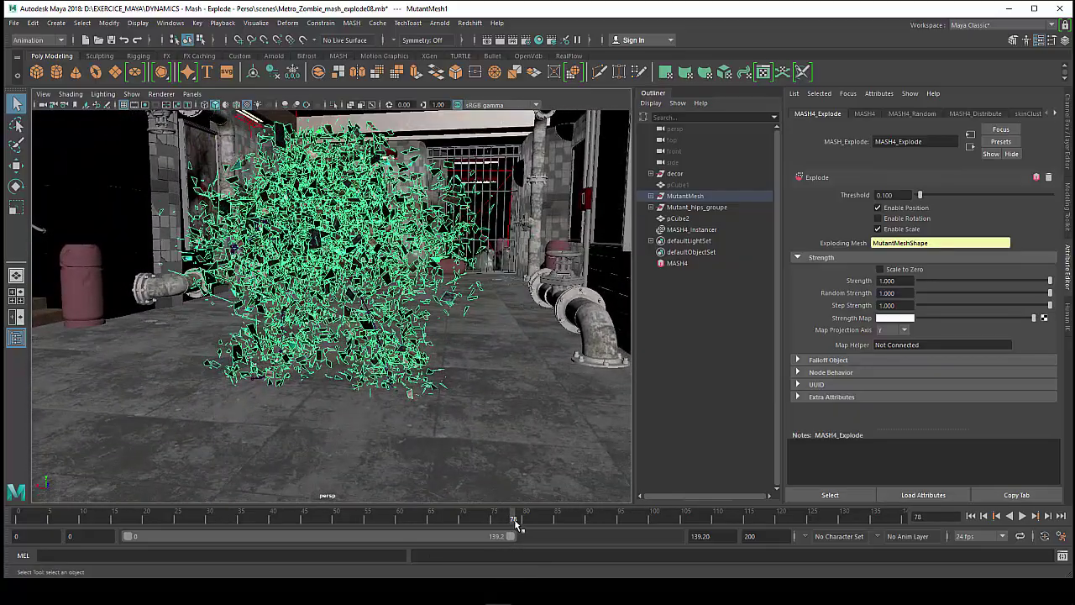
Play and scrub the explosion back and forth, then expand the Falloff Object options.
key(alt+v)
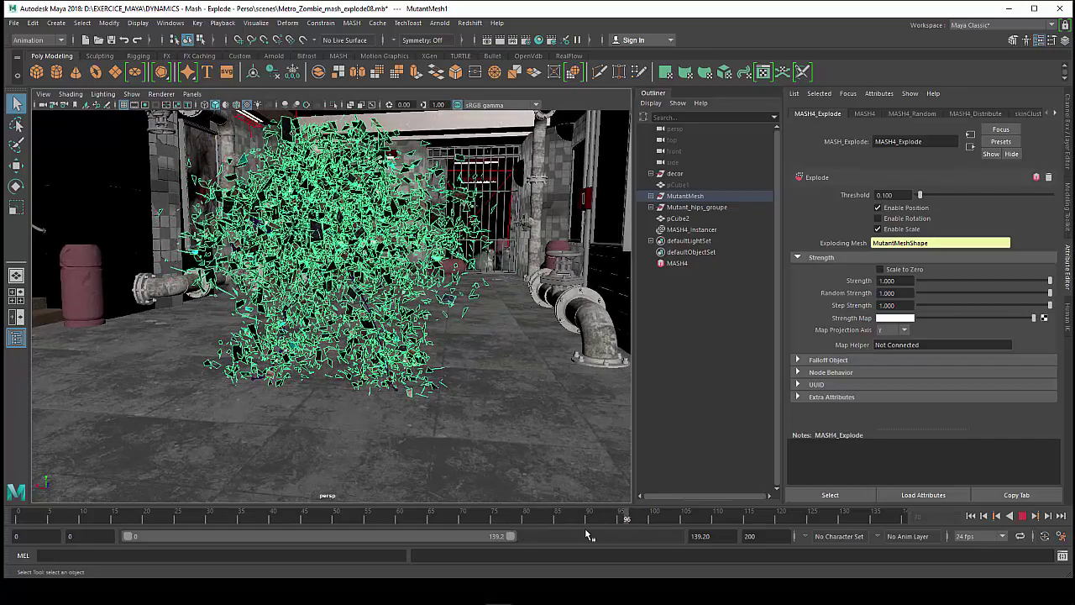
drag(420, 527, 187, 519)
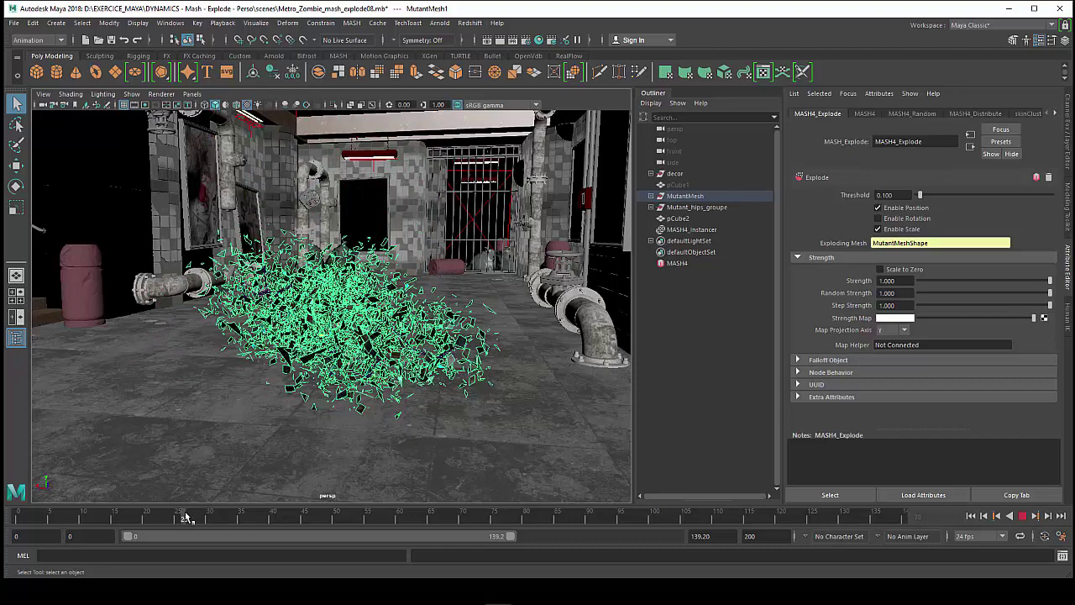
drag(186, 518, 514, 519)
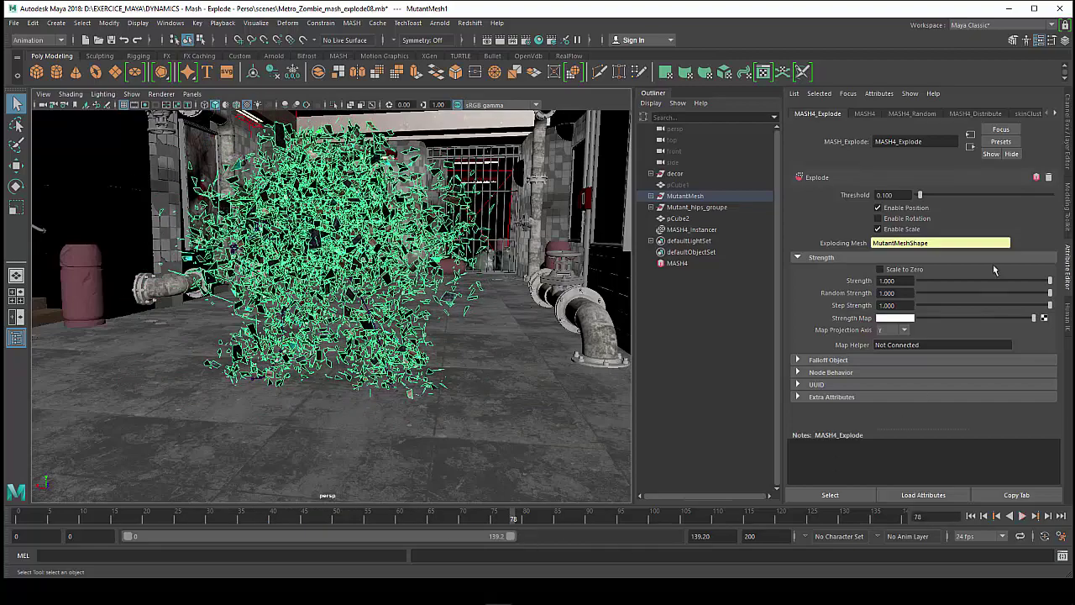
click(849, 360)
scroll(869, 369, down, 1)
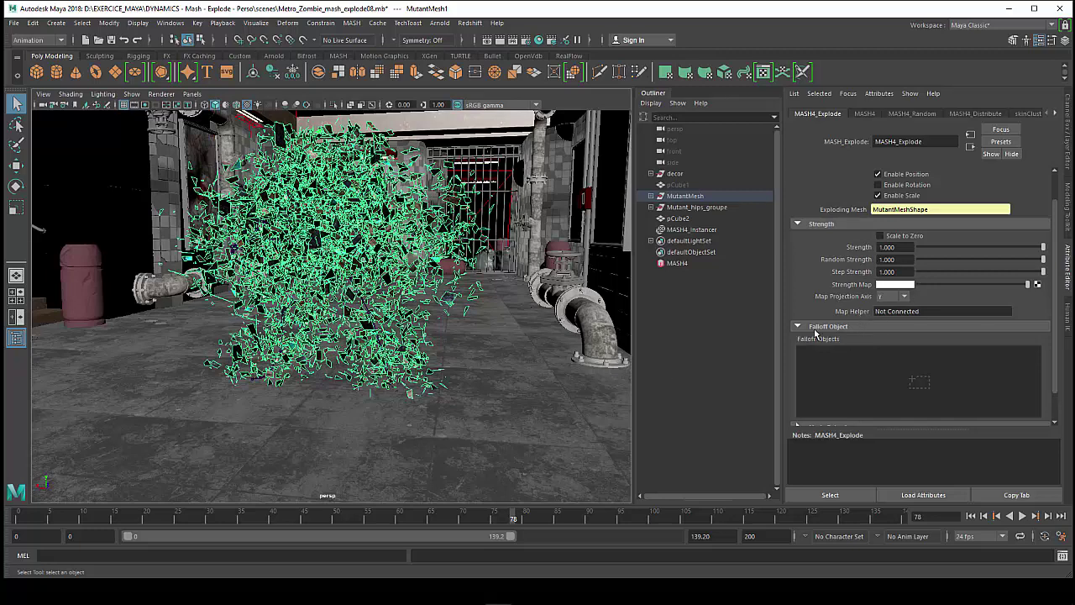
At frame 0, key Explode Strength and Random Strength at 1.
click(18, 517)
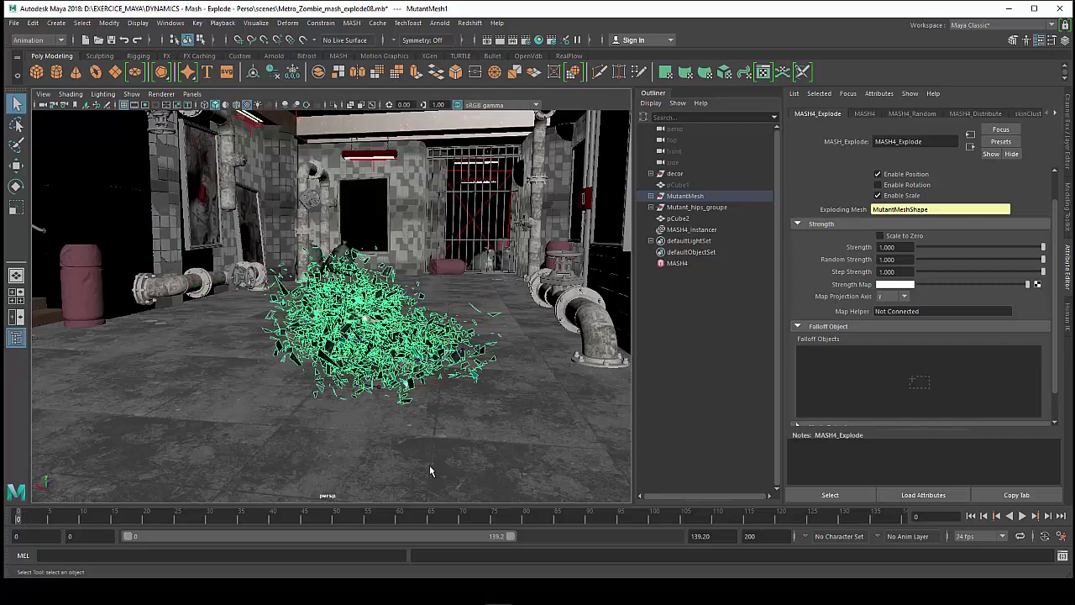
drag(919, 251, 917, 252)
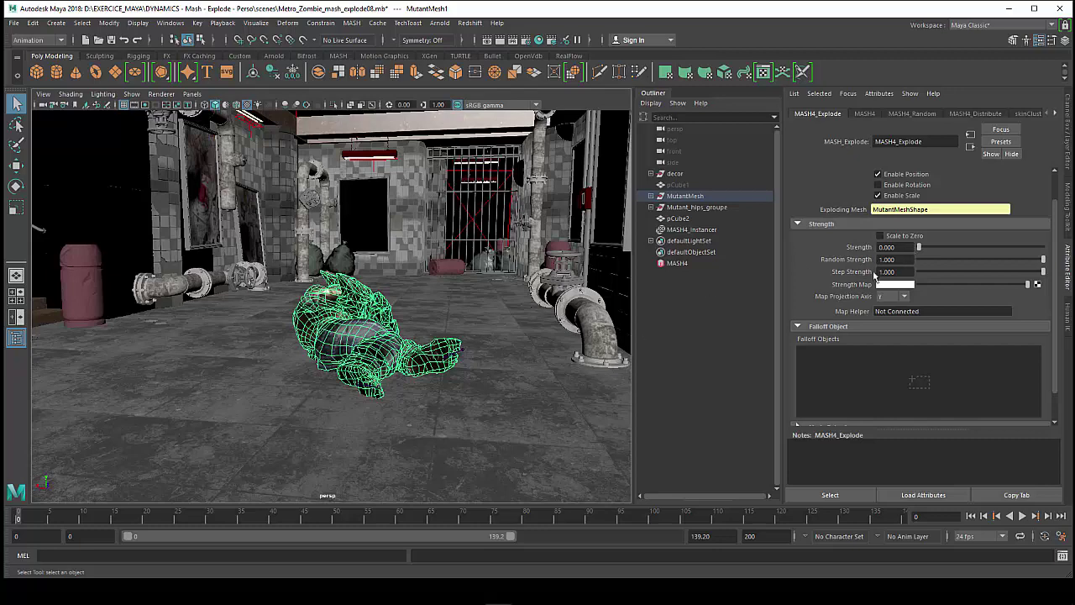
drag(920, 250, 1056, 267)
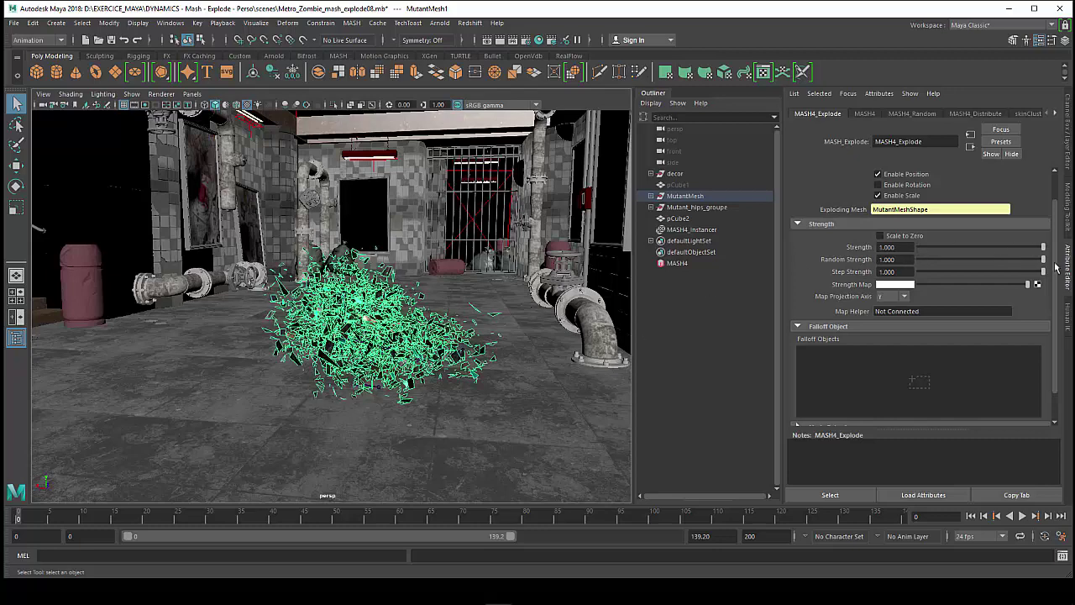
right_click(901, 247)
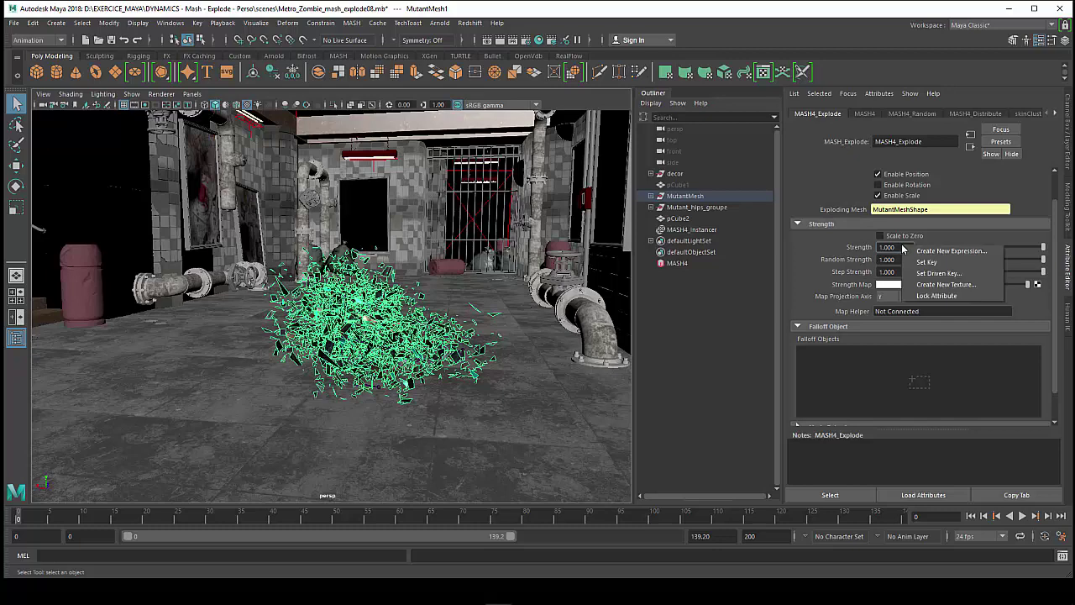
click(930, 263)
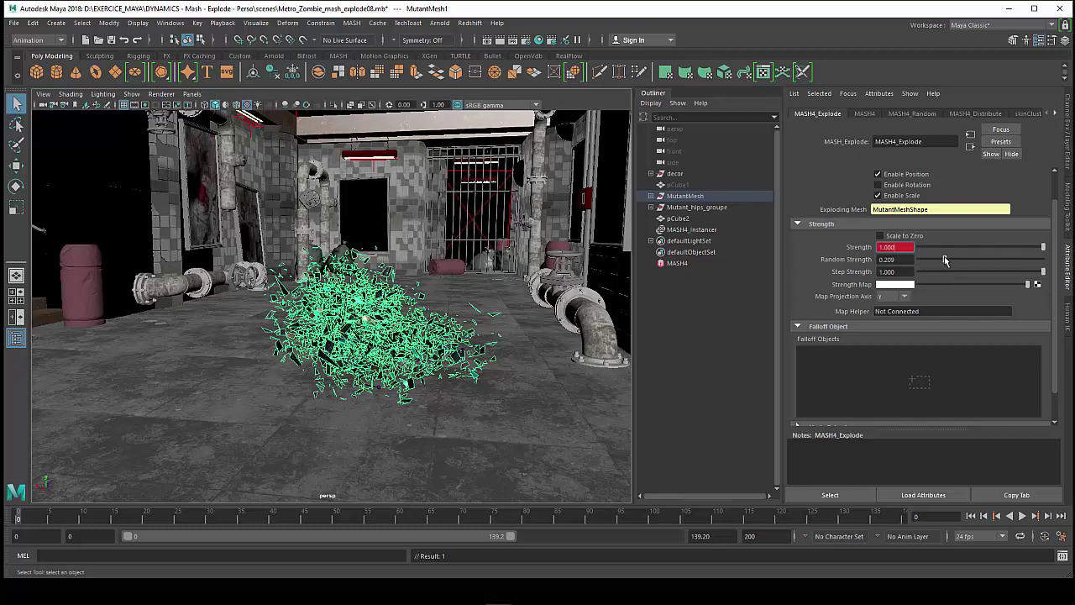
drag(946, 261, 1047, 268)
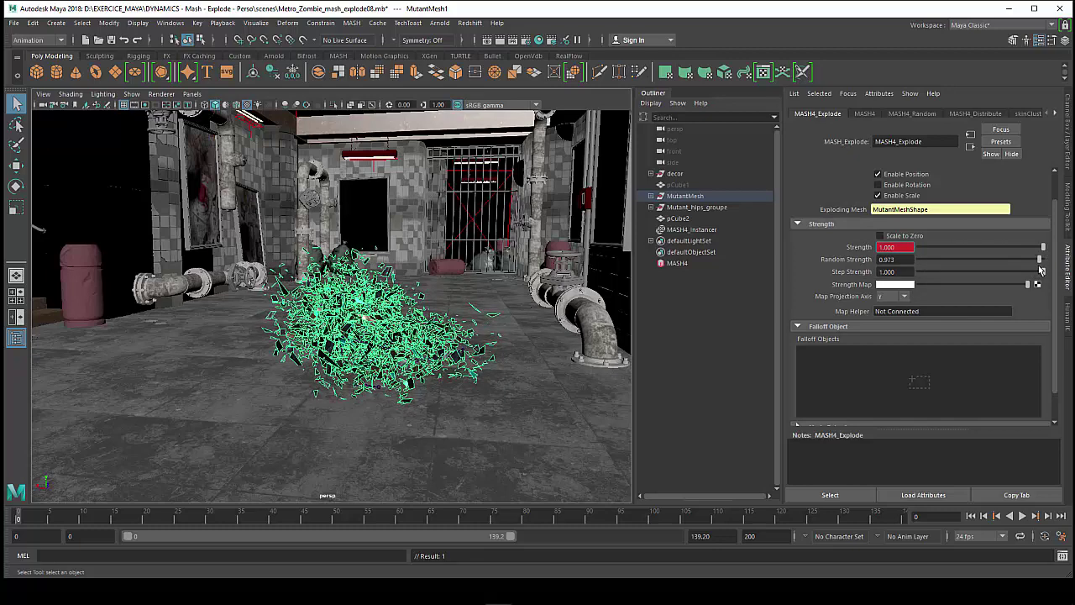
right_click(901, 261)
click(927, 278)
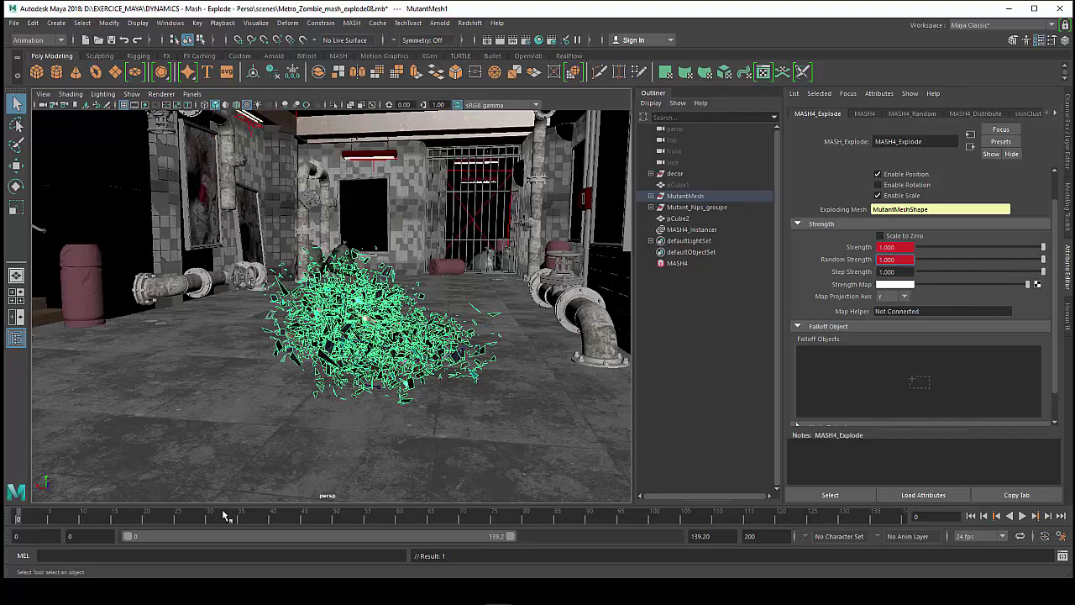
At frame 80, key Strength and Random Strength at 0, then scrub back to check.
key(alt+v)
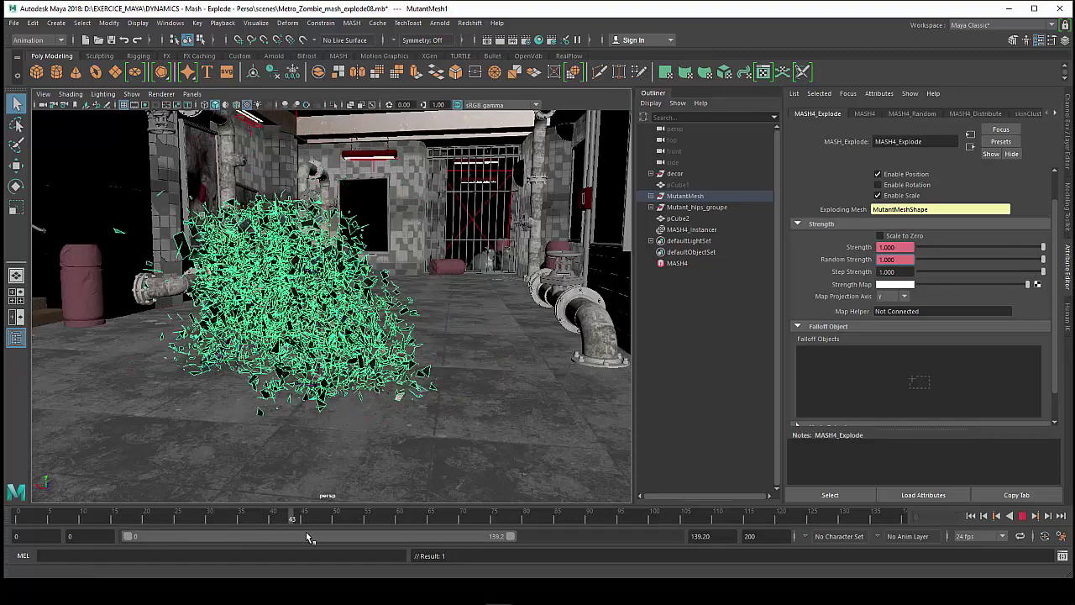
click(525, 518)
mouse_move(936, 247)
mouse_down()
mouse_move(899, 249)
mouse_move(882, 264)
mouse_up()
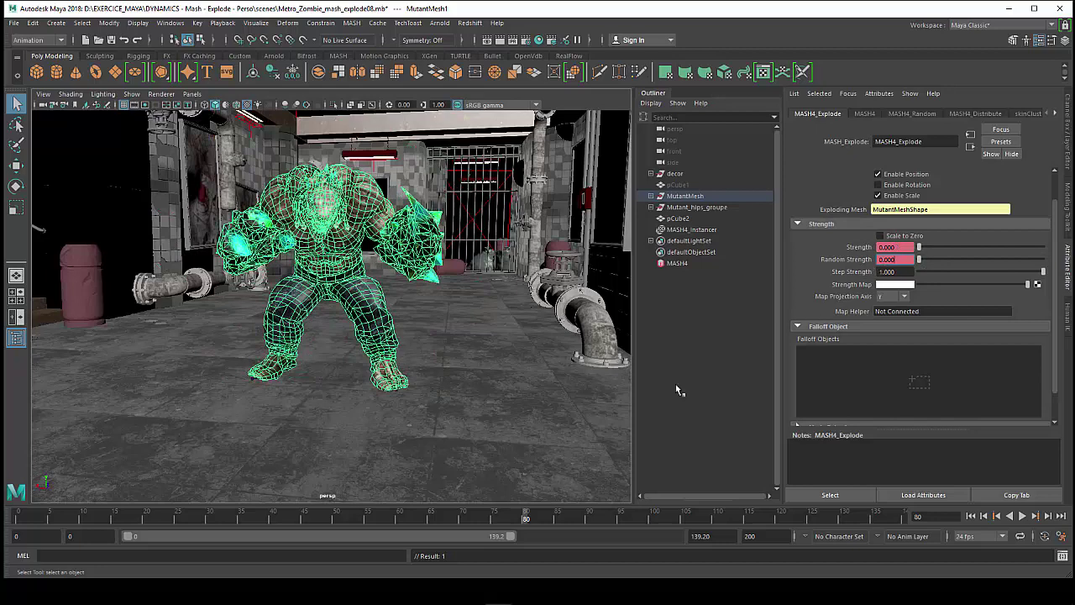
right_click(903, 250)
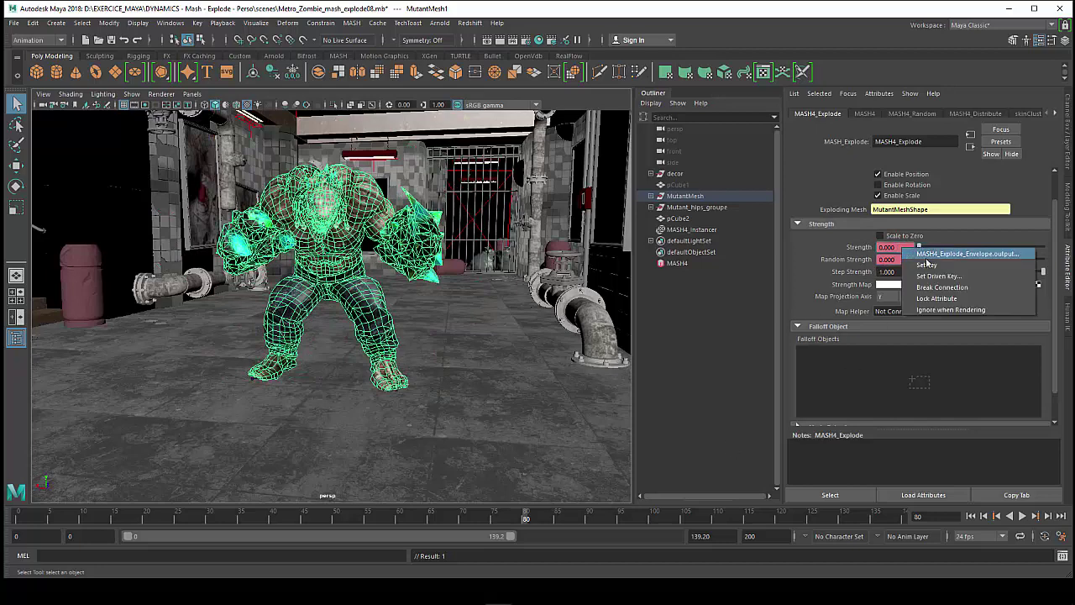
right_click(914, 262)
click(924, 279)
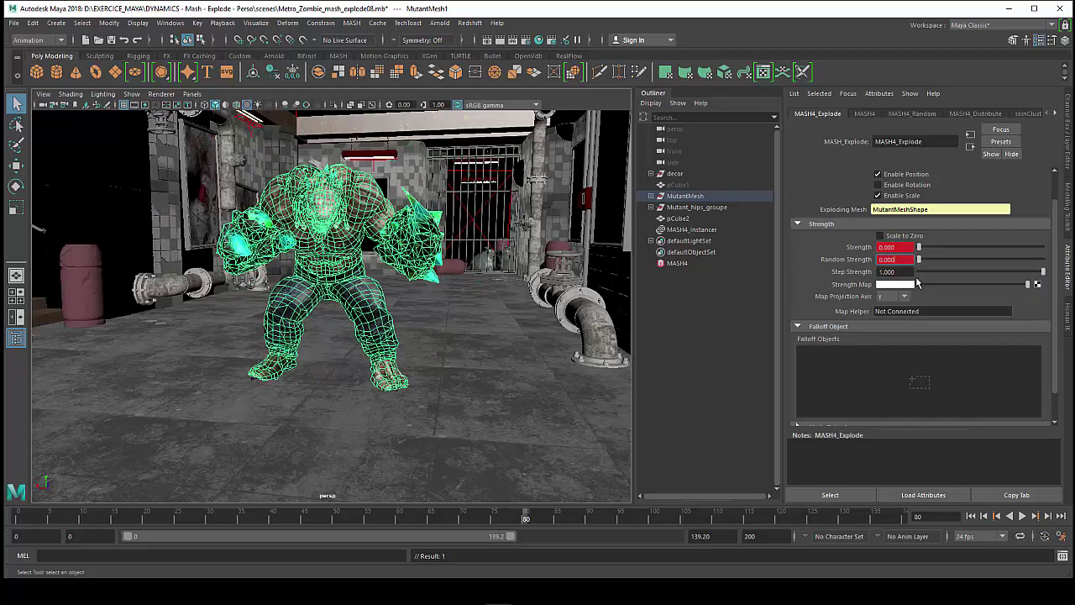
drag(523, 523, 320, 522)
mouse_move(264, 519)
mouse_down()
mouse_move(19, 506)
mouse_move(85, 522)
mouse_move(232, 523)
mouse_move(353, 544)
mouse_move(538, 545)
mouse_up()
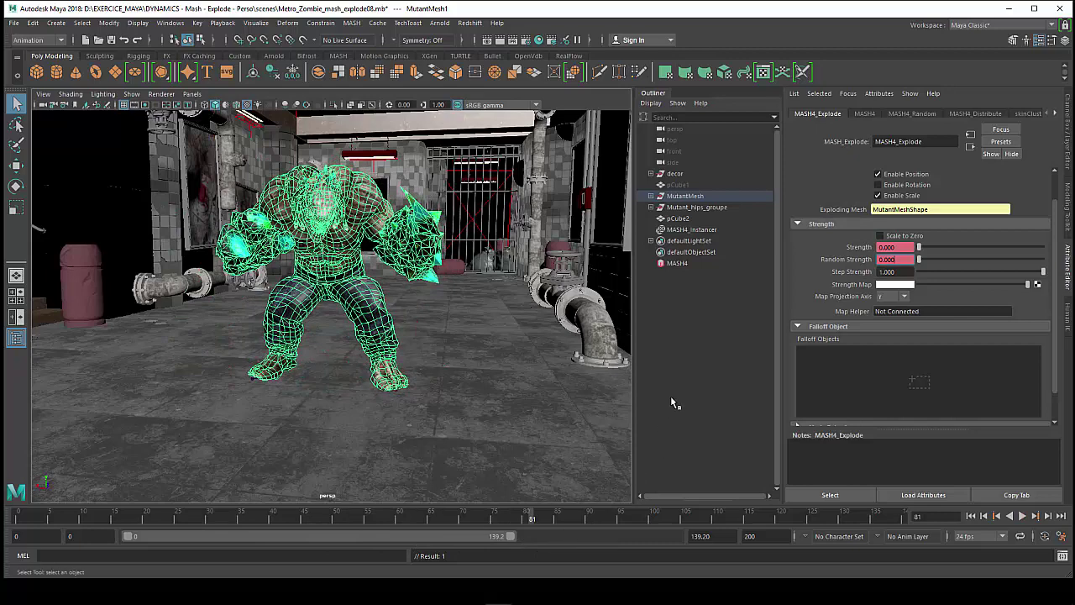
click(892, 298)
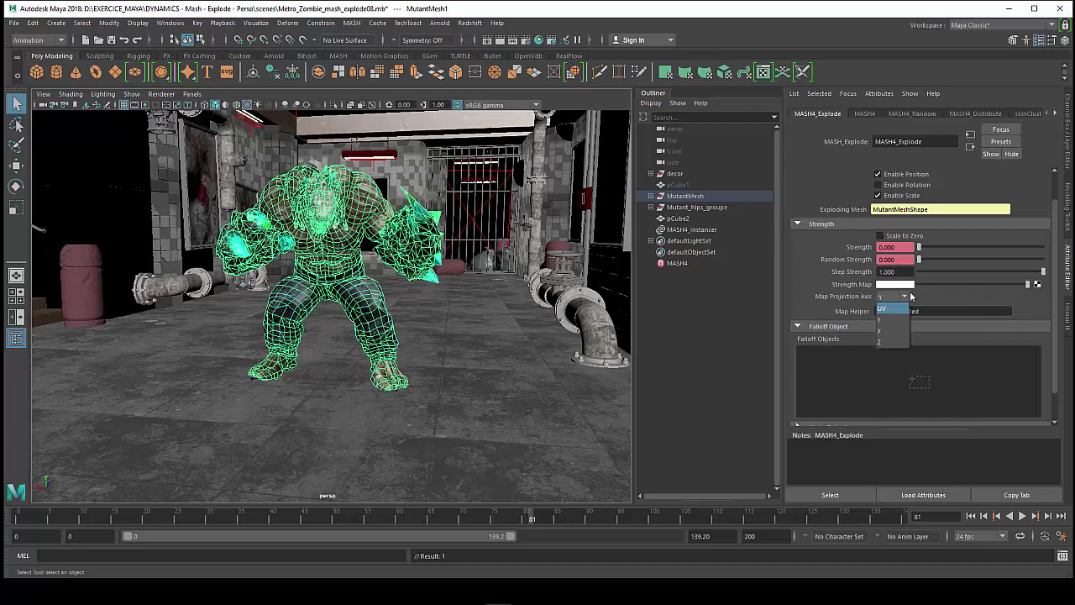
click(800, 293)
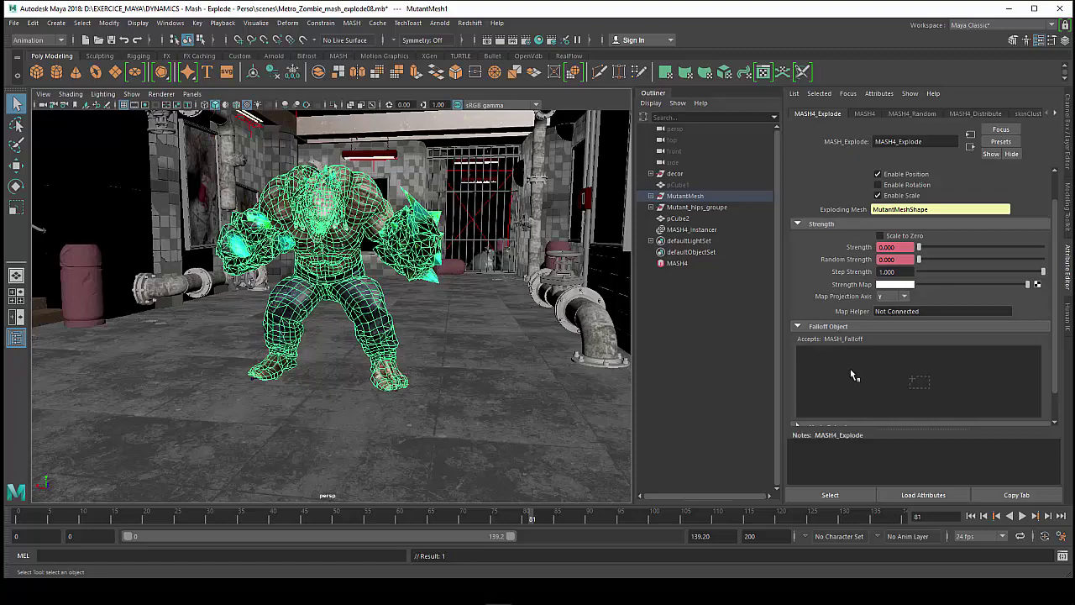
click(507, 518)
mouse_move(491, 521)
mouse_down()
mouse_move(136, 491)
mouse_move(500, 519)
mouse_up()
click(514, 319)
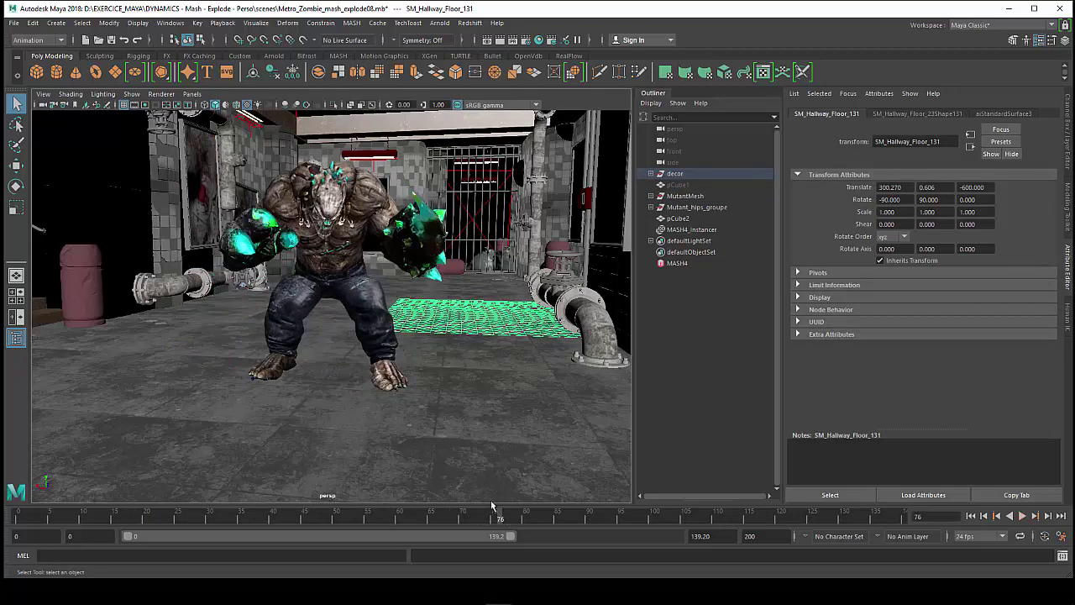